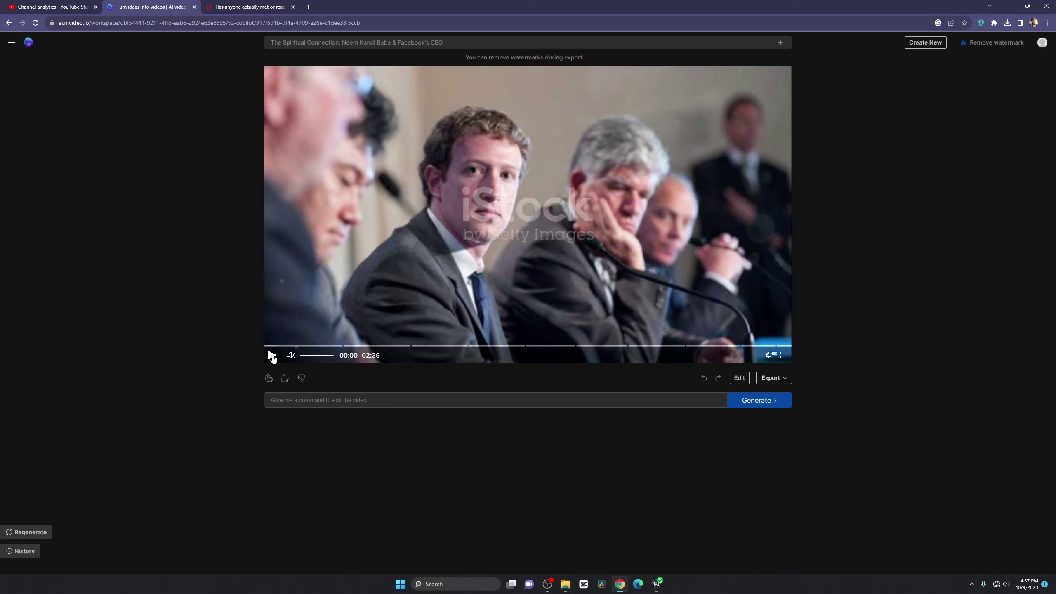
Step: Preview the opening seconds of the generated video on Neem Karoli Baba and Facebook's CEO, pausing to review it
left_click(272, 356)
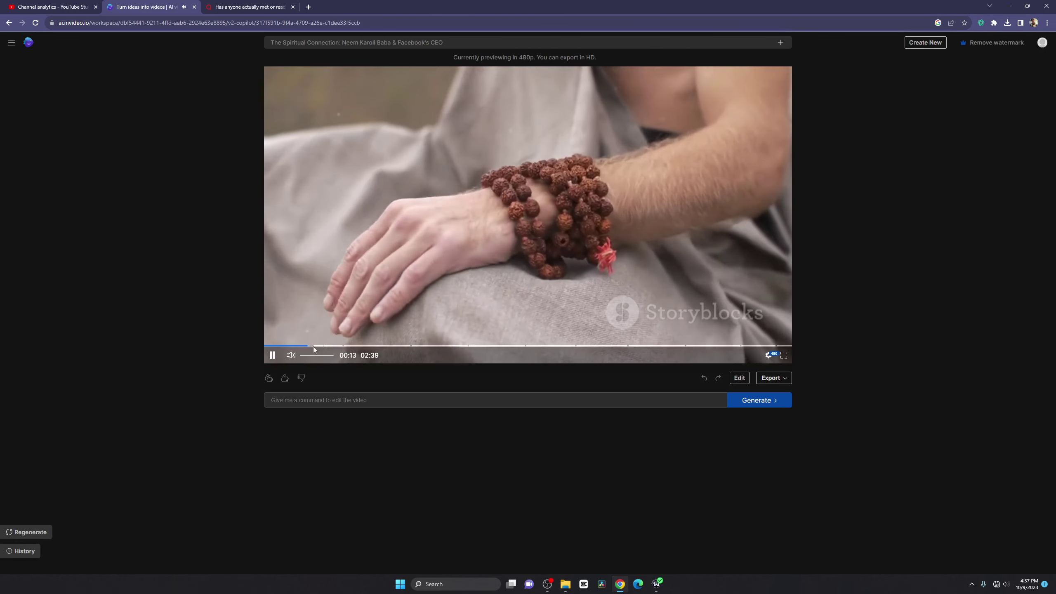
left_click(272, 355)
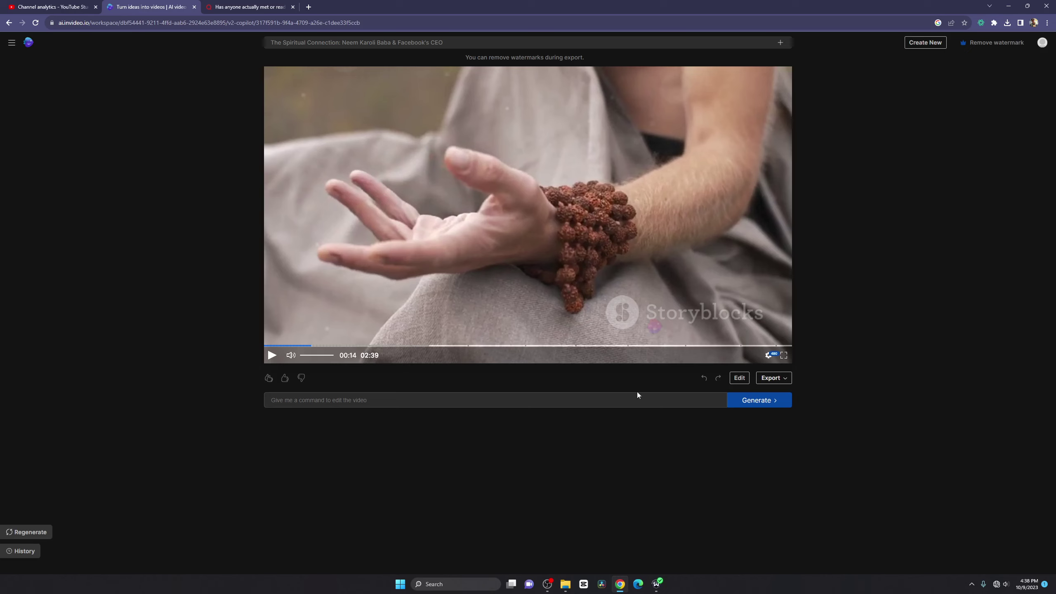
left_click(272, 355)
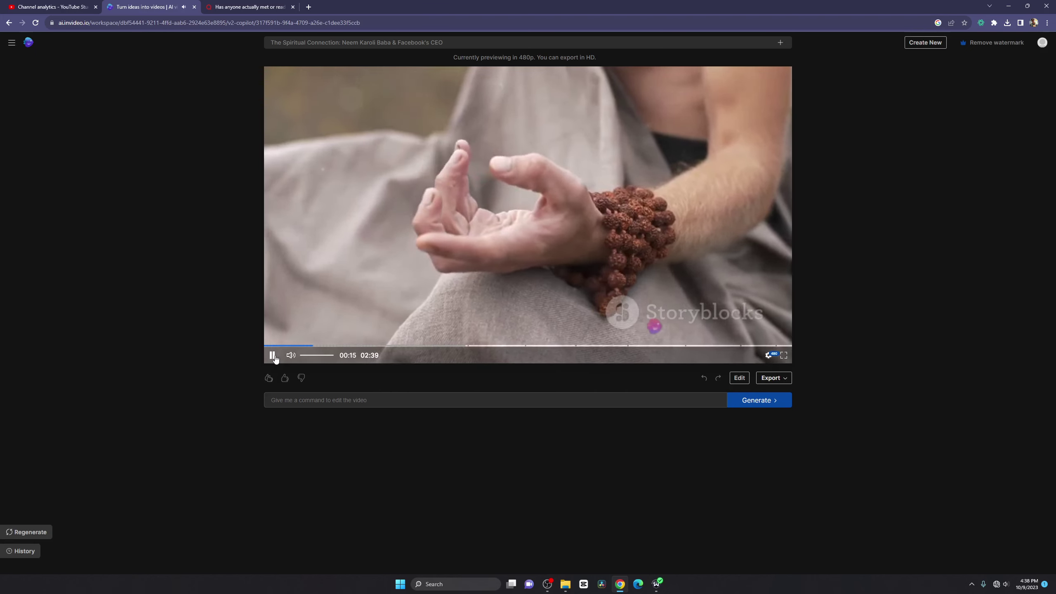
left_click(273, 355)
Step: Submit the edit command "remove background sound and change the speaker" for the generated video
left_click(351, 401)
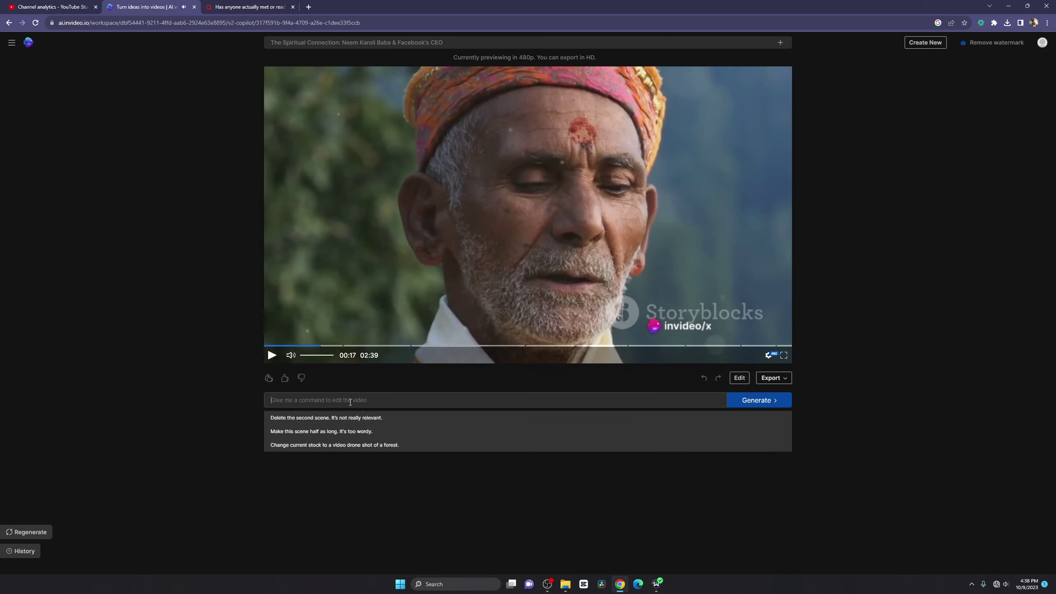
type("remove a")
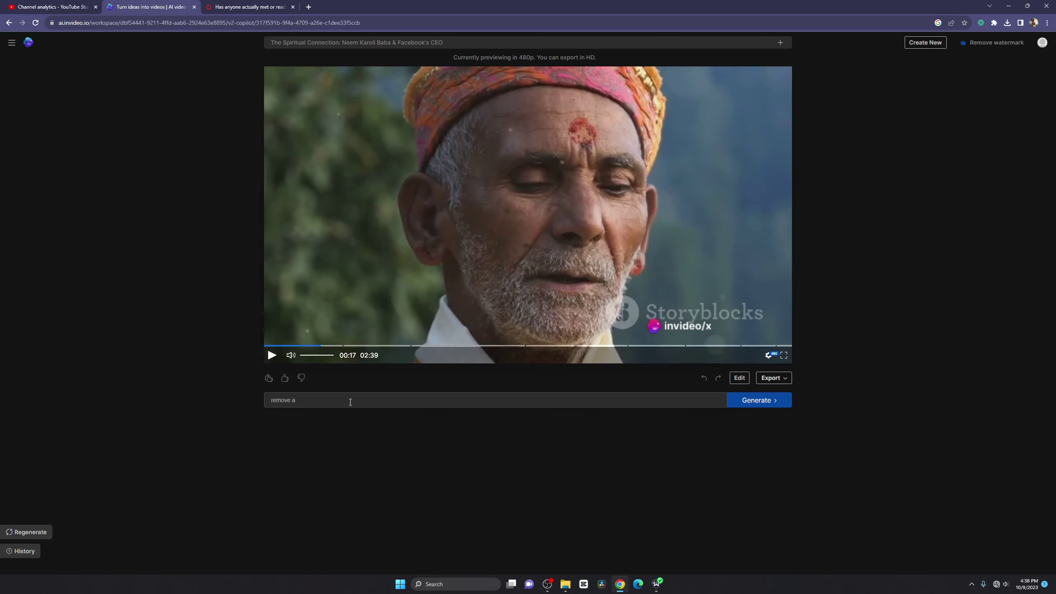
key("BackSpace")
type("background sound and change the s")
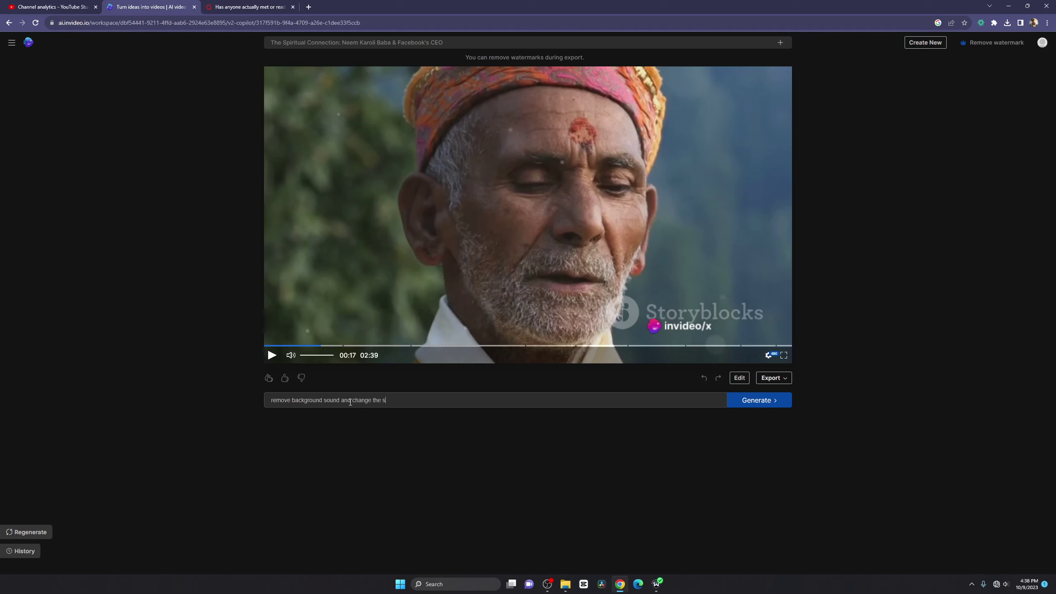
type("peaker")
key("Return")
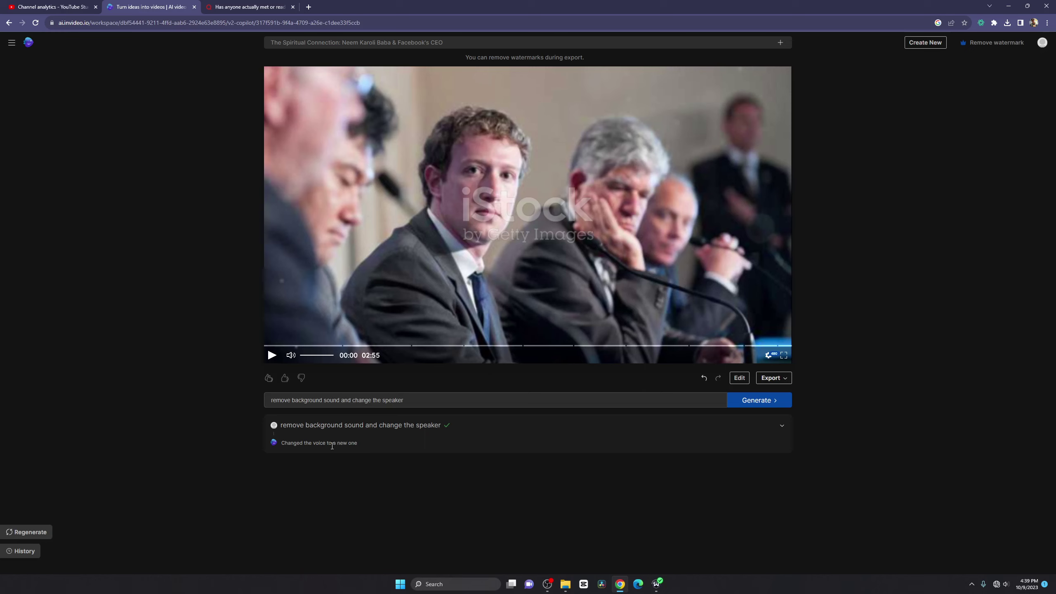
Step: Play the revised video from the start to review its new voice, and pause it
left_click(271, 354)
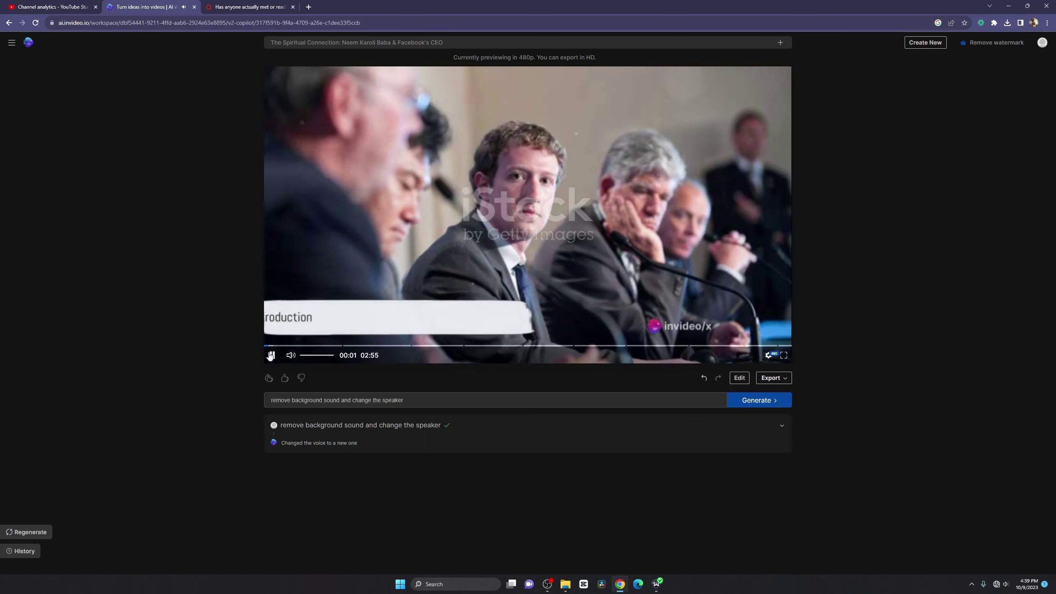
left_click(271, 355)
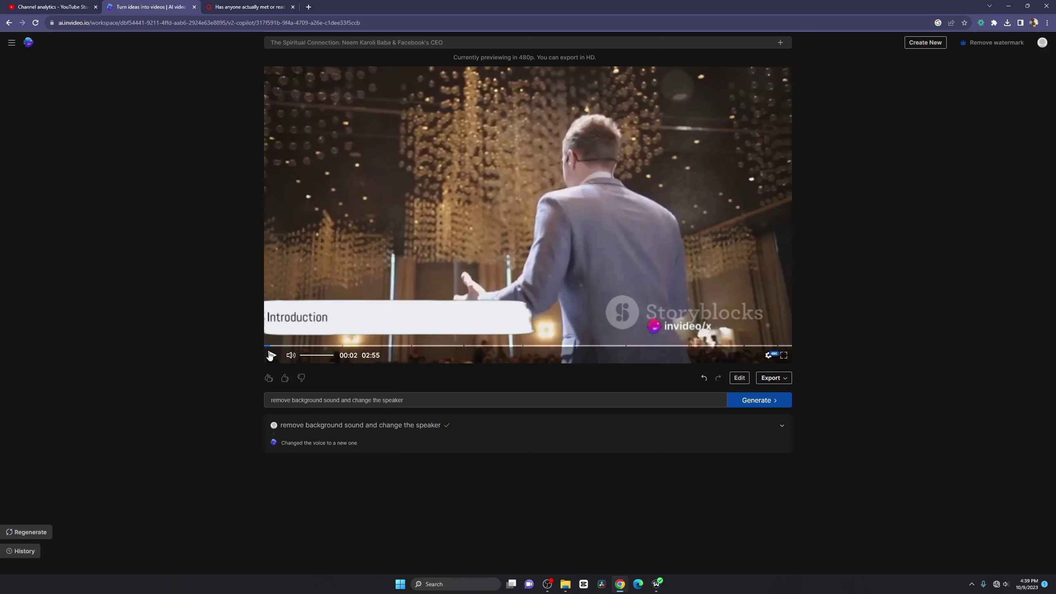
left_click(271, 355)
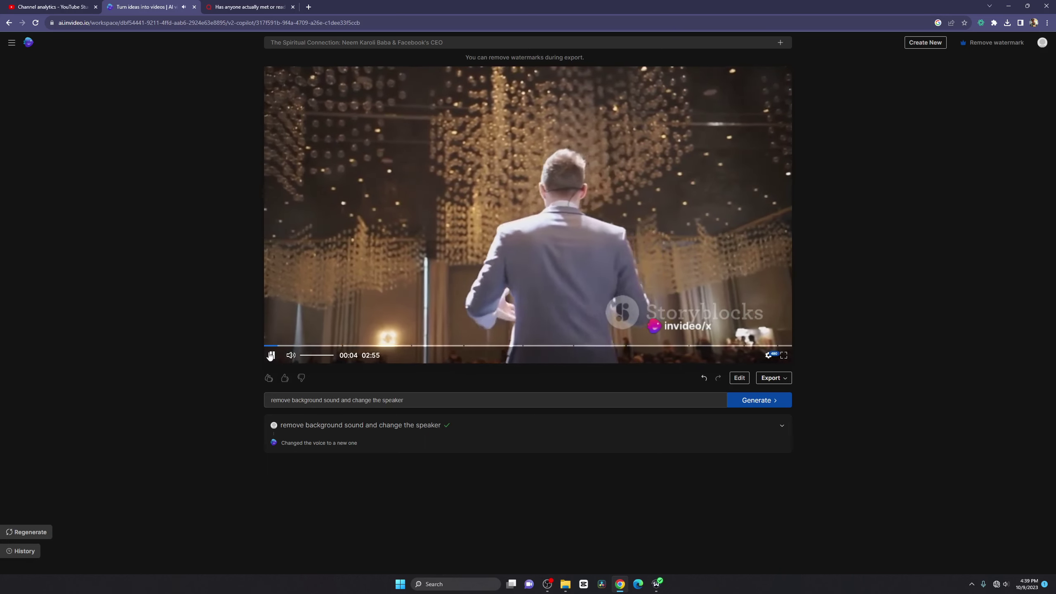
left_click(271, 355)
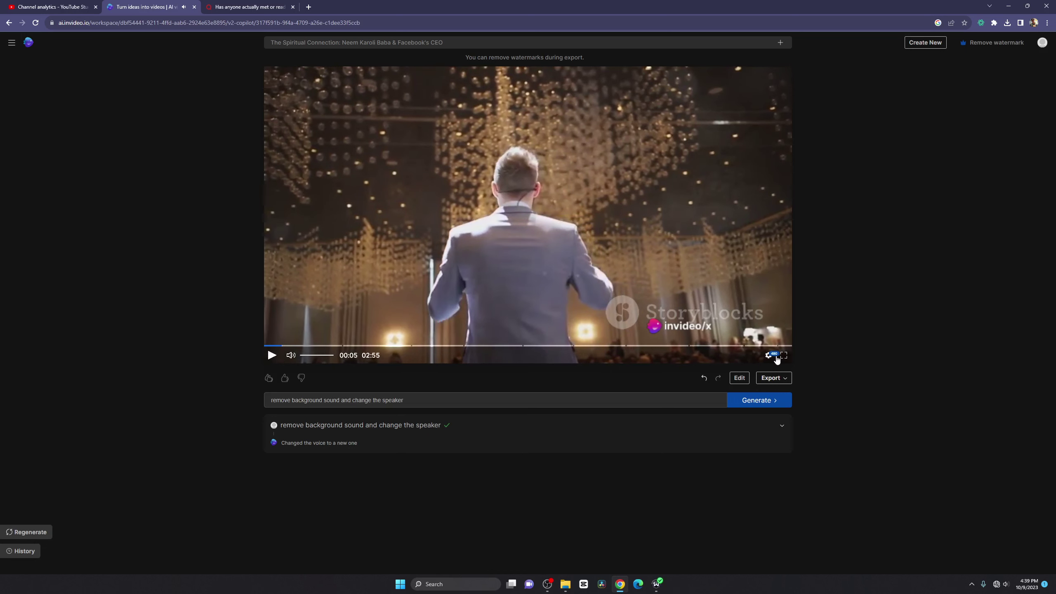
Step: Try playing the revised video with the preview quality raised to HD
left_click(774, 355)
left_click(775, 311)
left_click(270, 357)
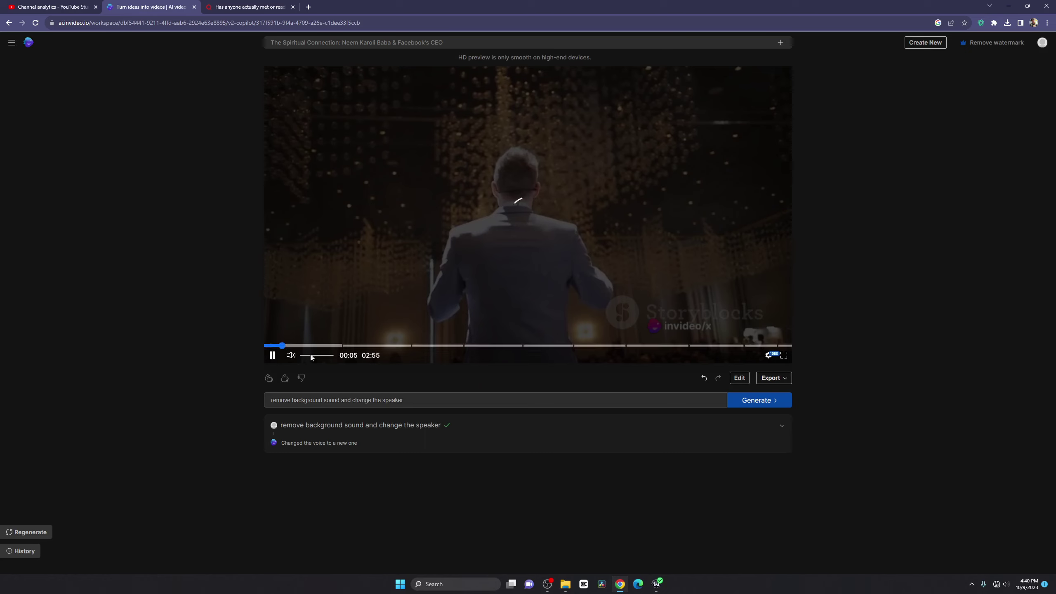
Step: Set the video's preview quality to 240p
left_click(769, 355)
left_click(772, 342)
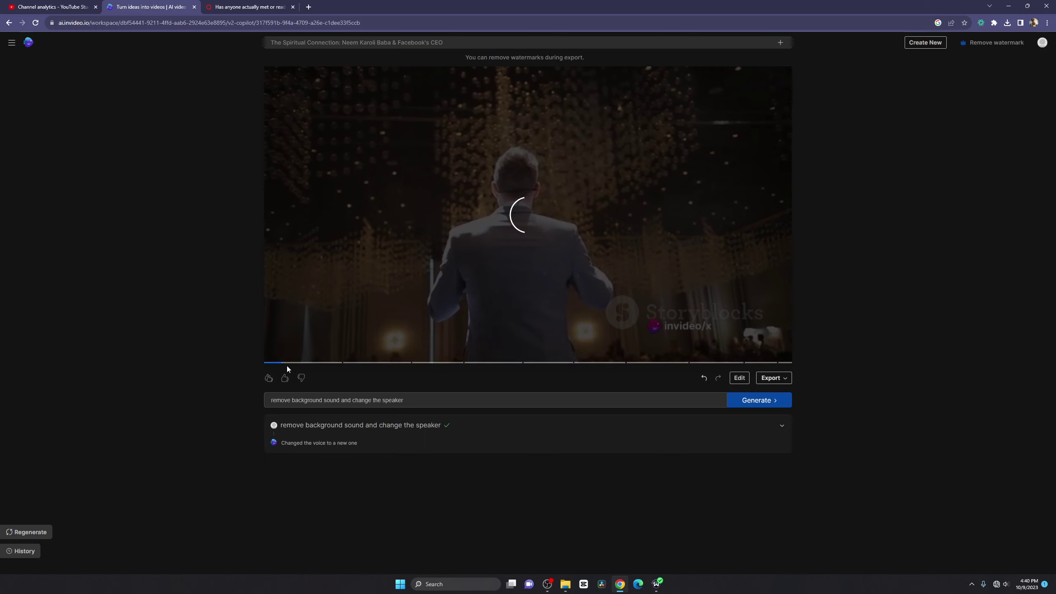
mouse_move(274, 360)
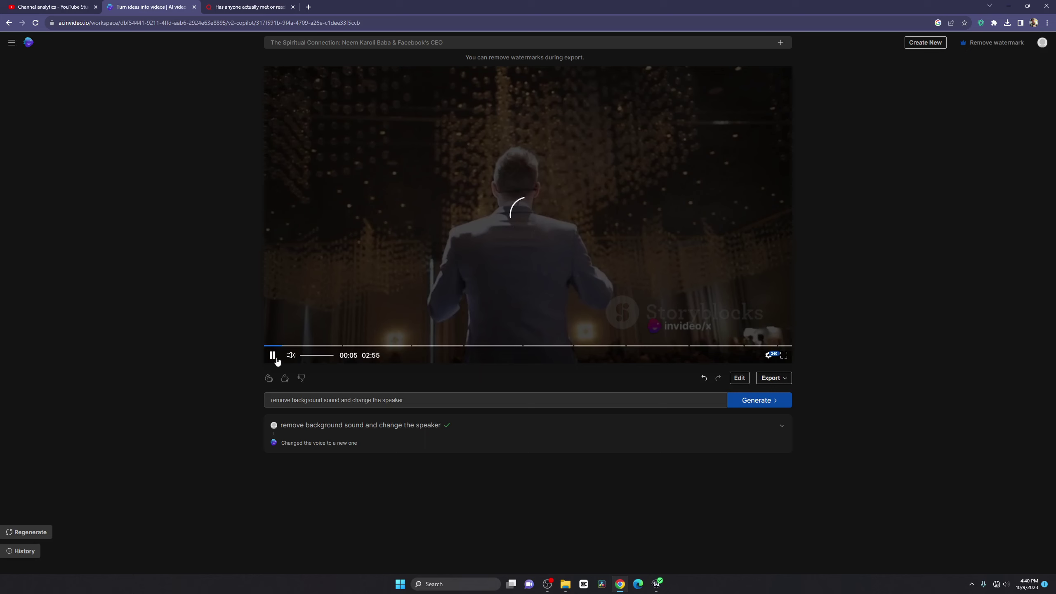
Step: Check the computer's Wi-Fi connection status and the list of available networks
left_click(998, 585)
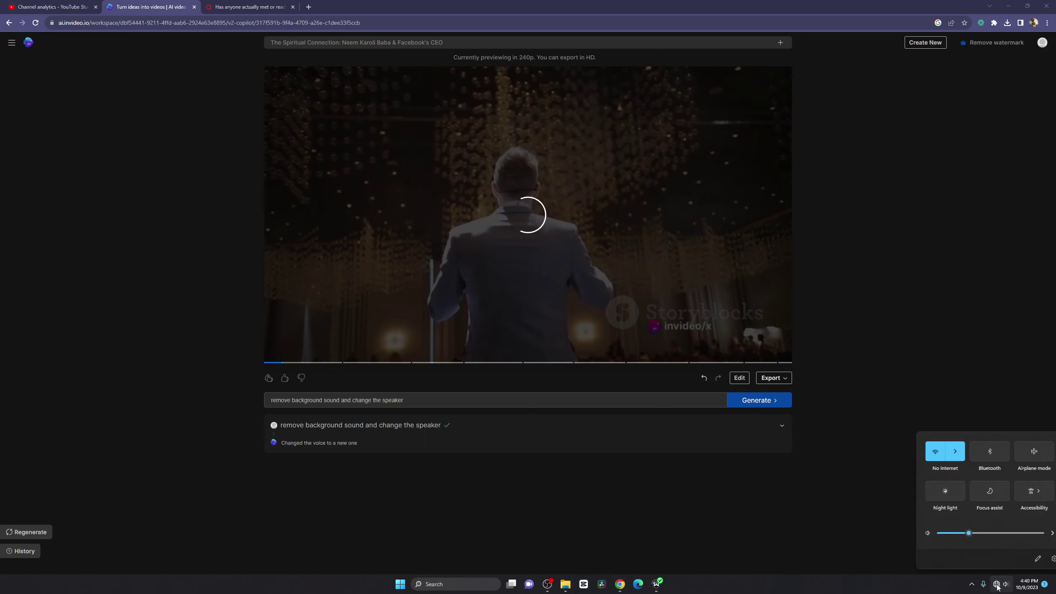
left_click(961, 451)
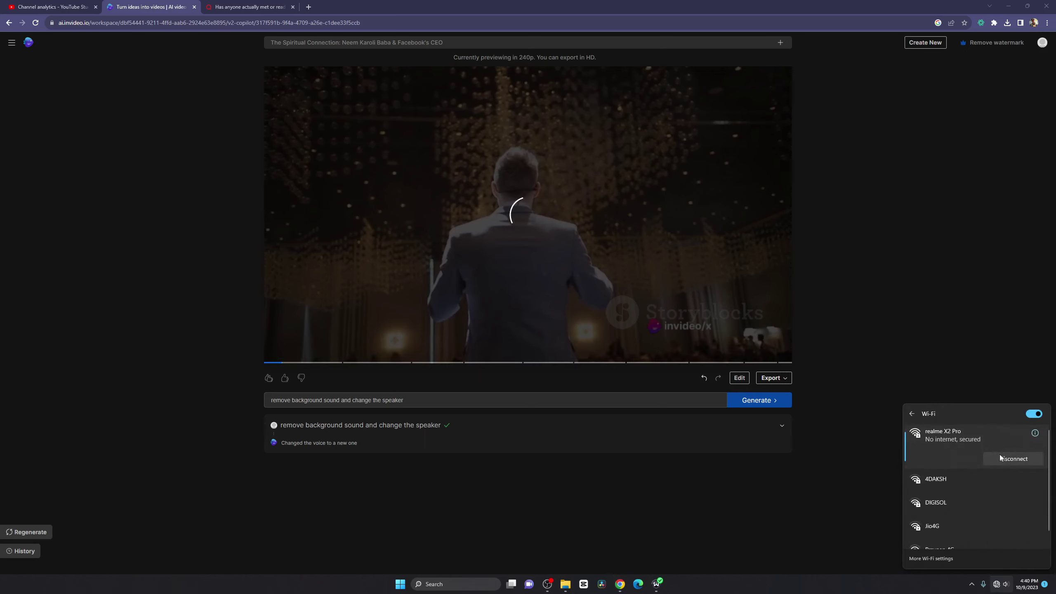
left_click(936, 384)
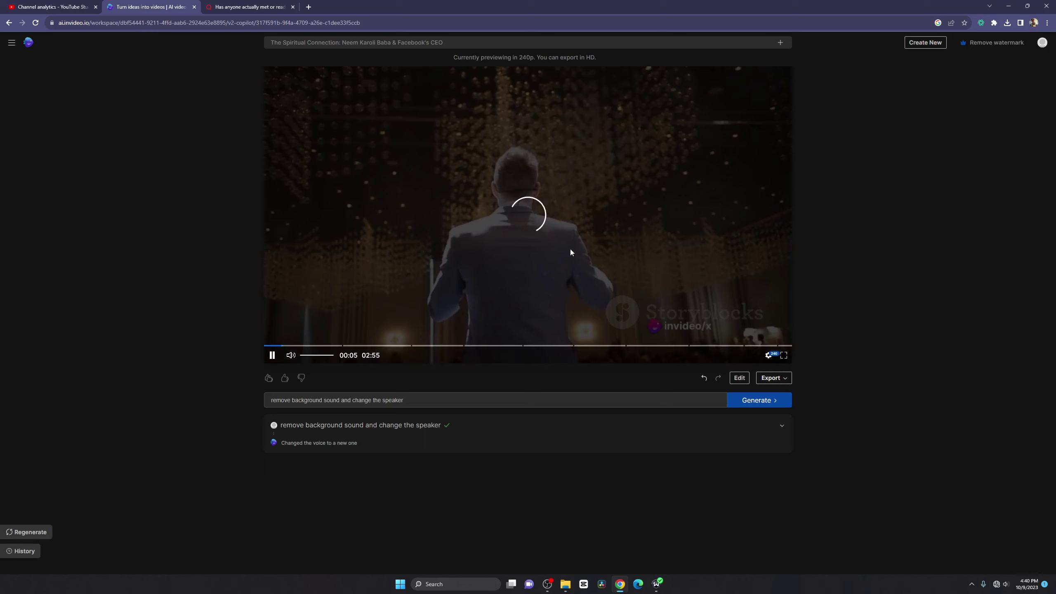
Step: Test the internet connection by opening Exploding Topics in a separate tab, close it and retry the video playback
left_click(310, 7)
left_click(211, 37)
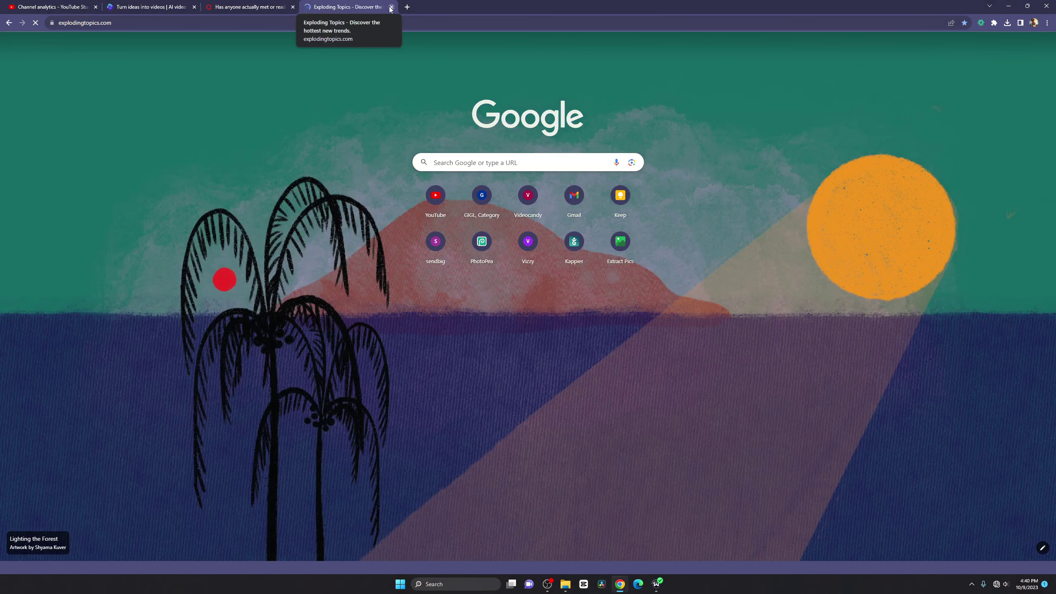
left_click(391, 8)
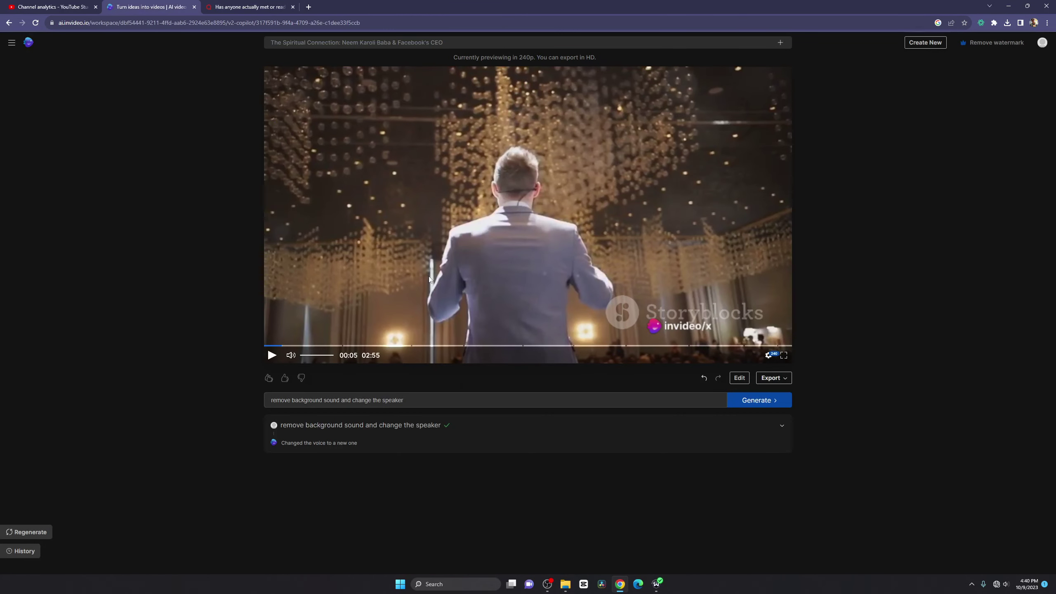
left_click(272, 355)
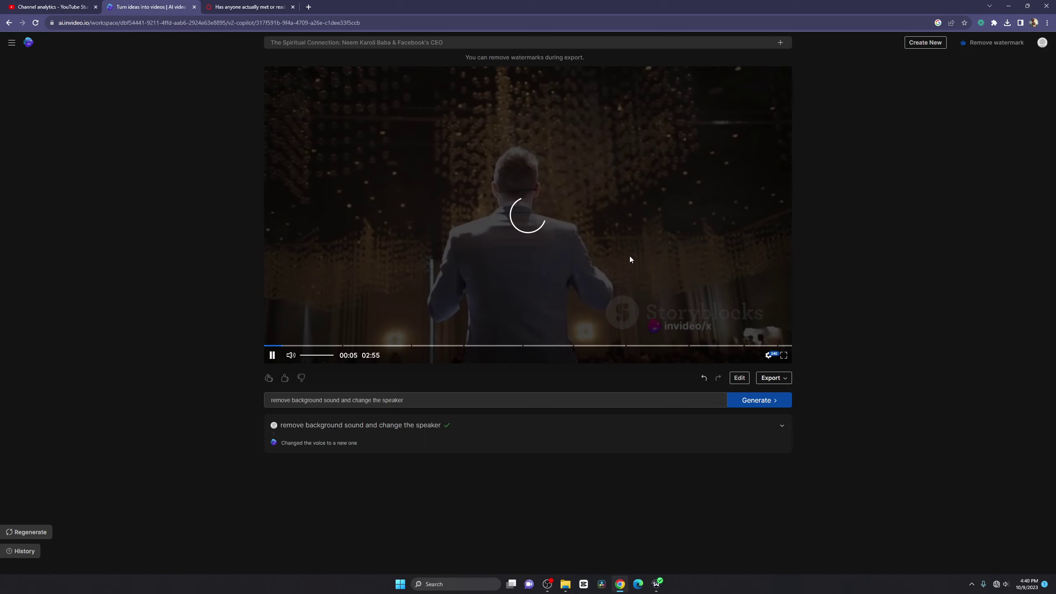
Step: Test the connection again by loading YouTube in a separate tab, close it, and retry and pause the video preview
left_click(309, 6)
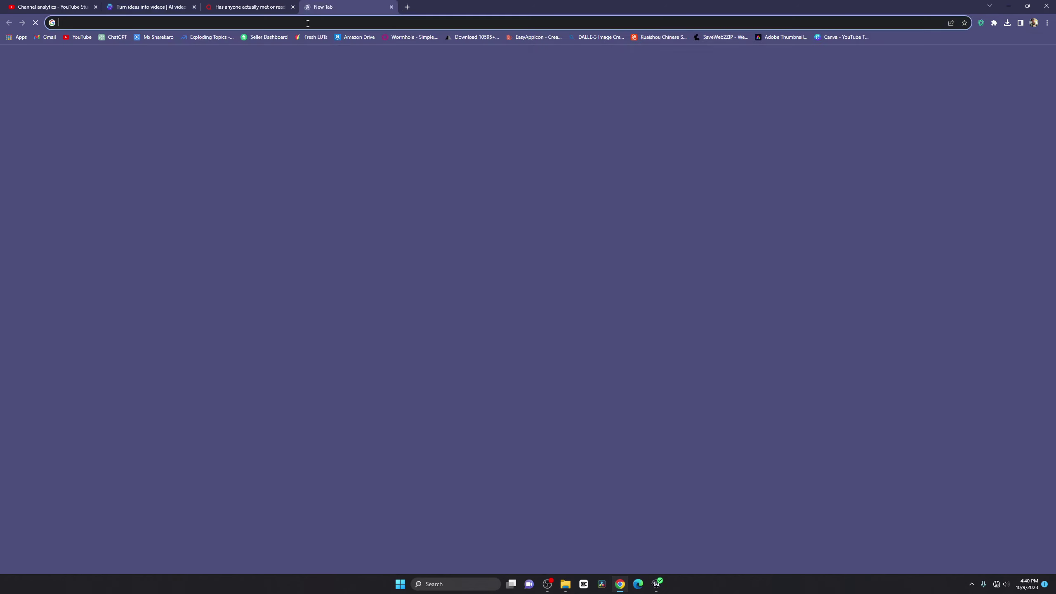
left_click(87, 38)
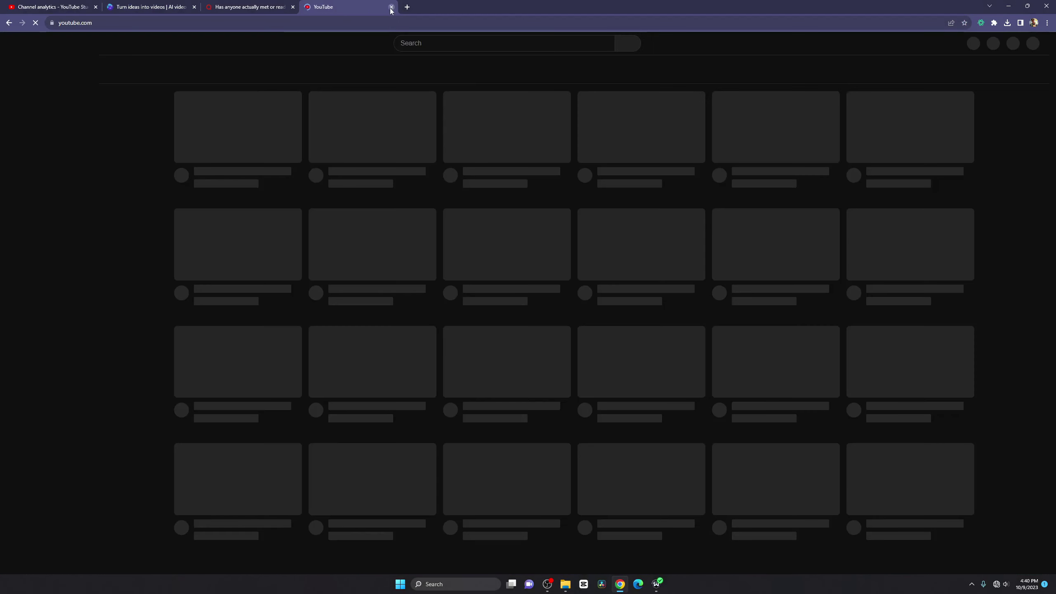
left_click(391, 7)
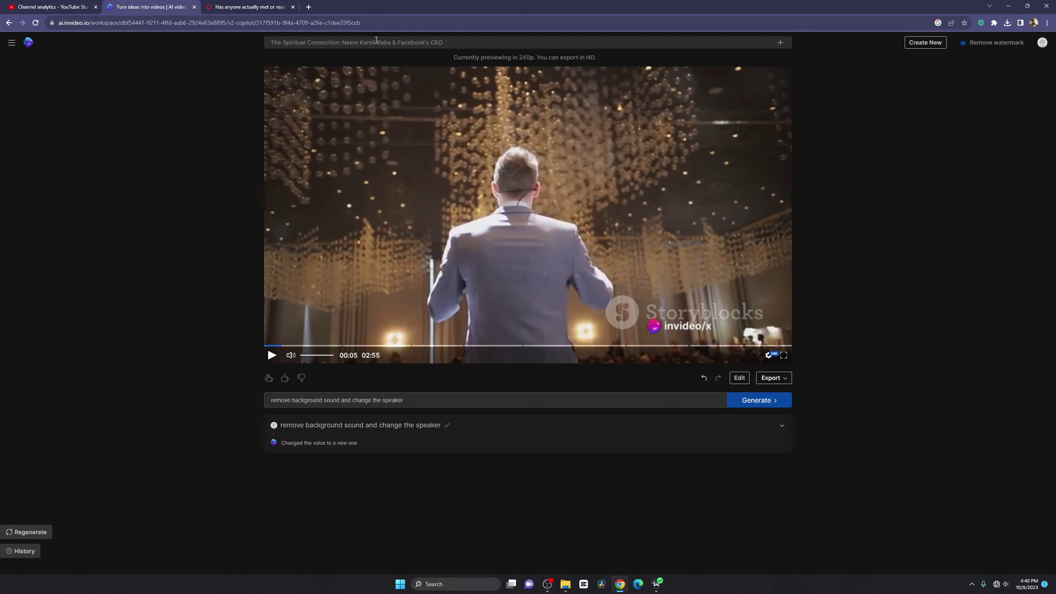
left_click(272, 355)
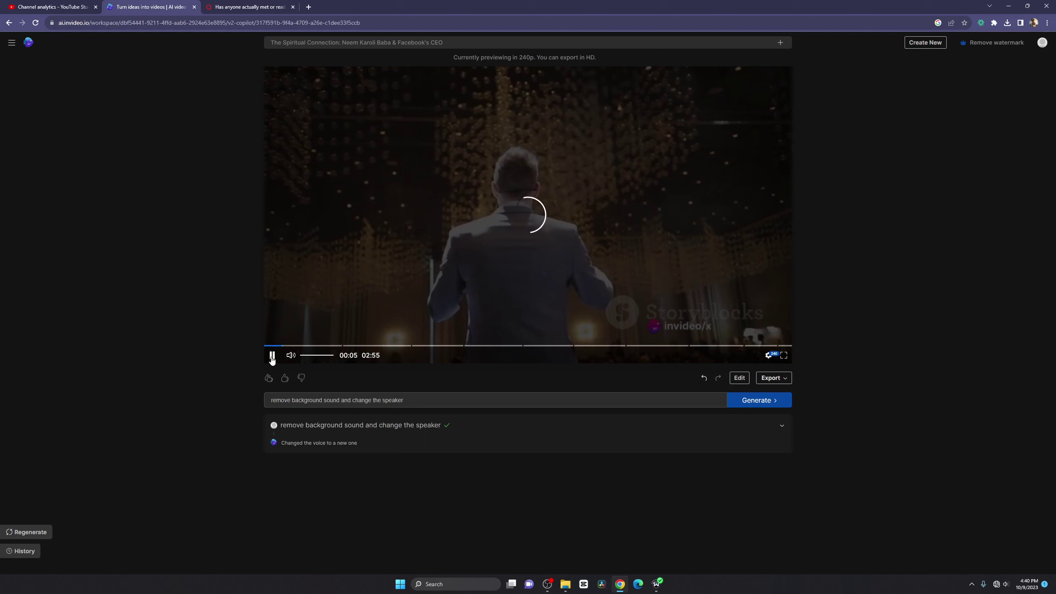
left_click(273, 357)
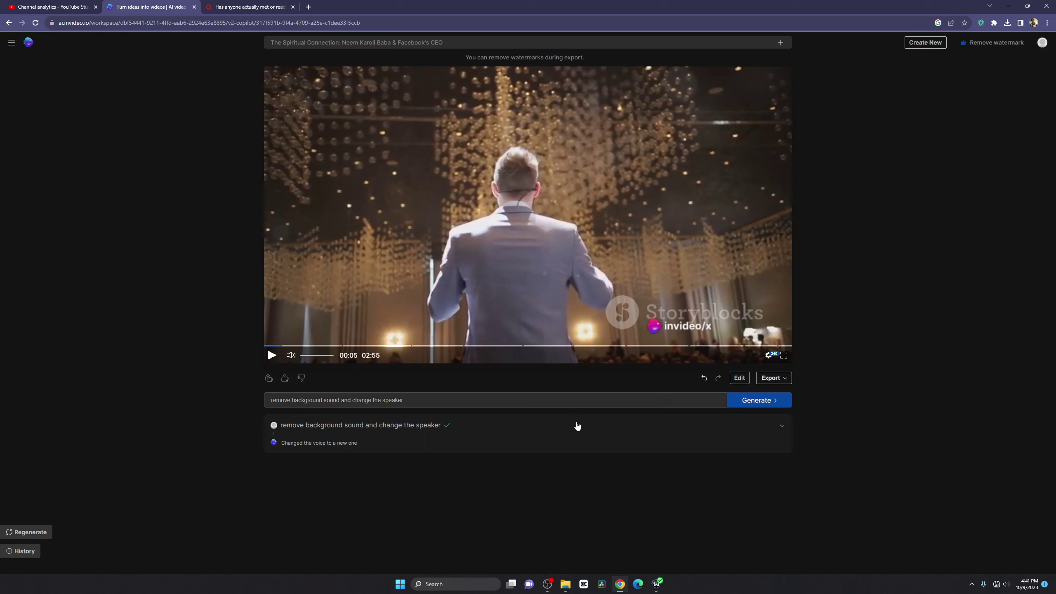
Step: Bring up the Windscribe VPN window and close the browser tab with the AI video
left_click(656, 585)
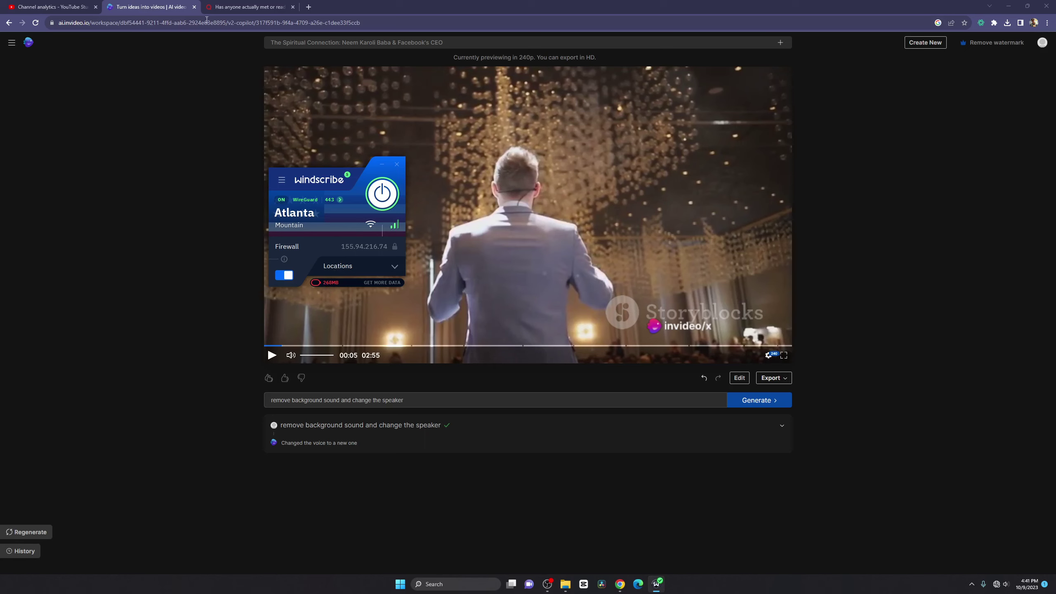
left_click(194, 7)
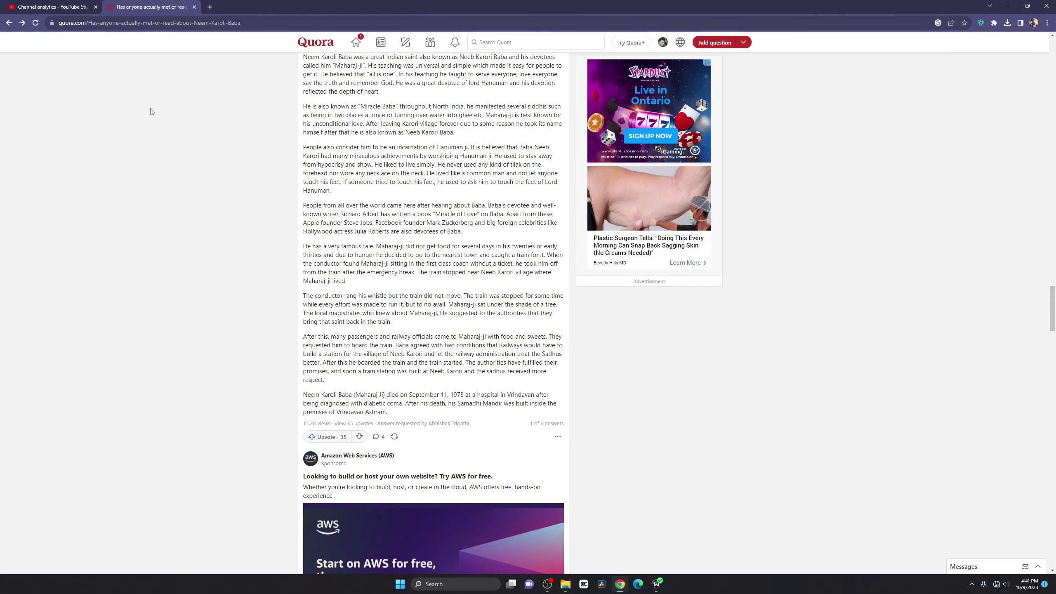
Step: Find the Quora answer about the book "Sometimes Brilliant" and copy its full text up to the photo
scroll(205, 146, "up", 7)
scroll(206, 146, "down", 3)
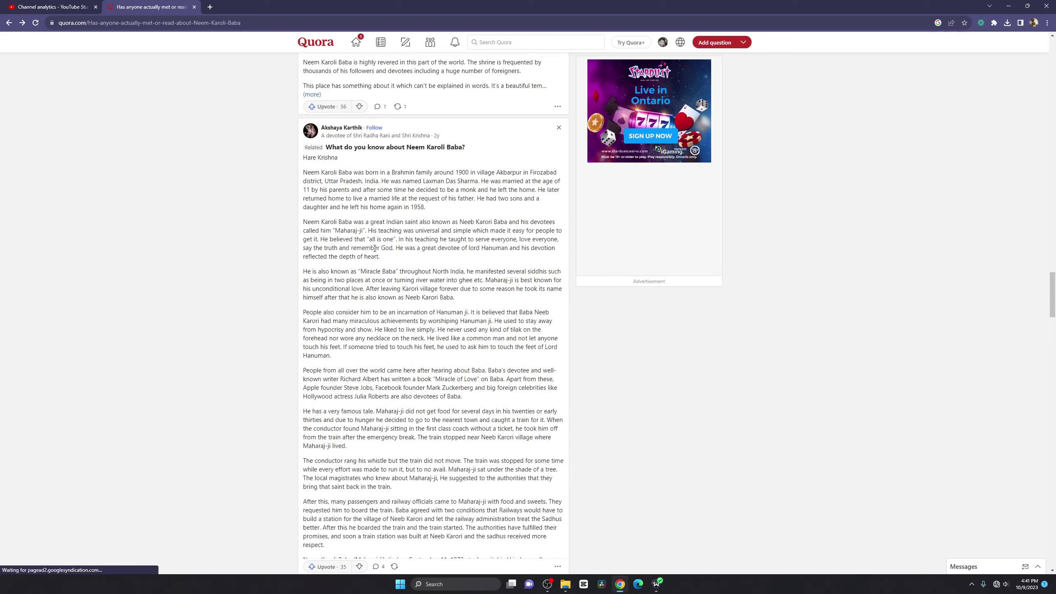
scroll(399, 242, "up", 11)
scroll(376, 233, "up", 6)
scroll(373, 232, "up", 3)
left_click_drag(303, 173, 441, 445)
right_click(393, 304)
left_click(419, 313)
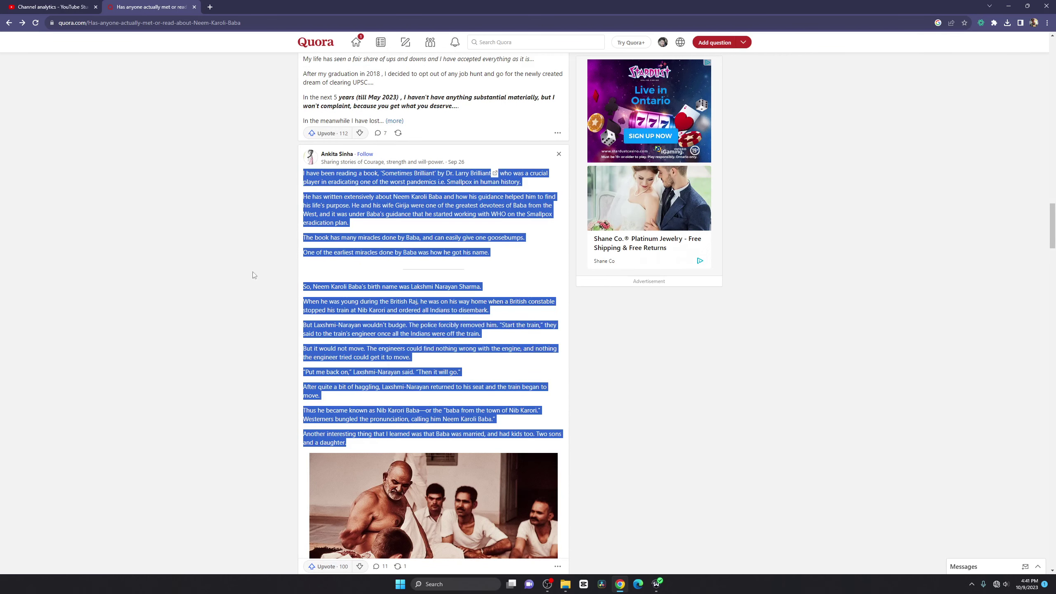
Step: Minimize the browser, switch to CapCut and open the AI writer in its Script to video tool
left_click(1008, 6)
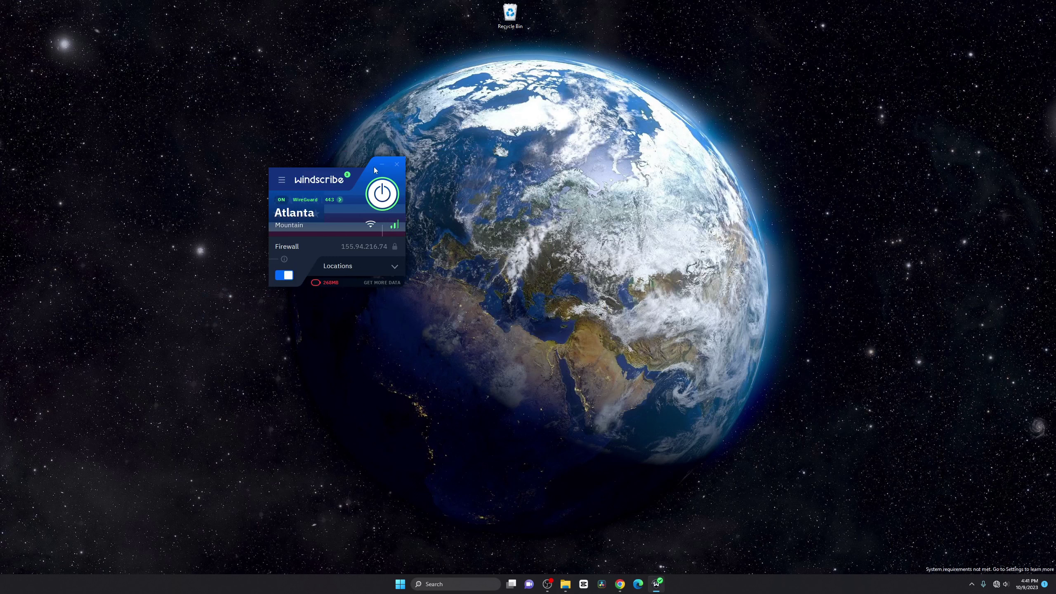
left_click_drag(350, 169, 473, 184)
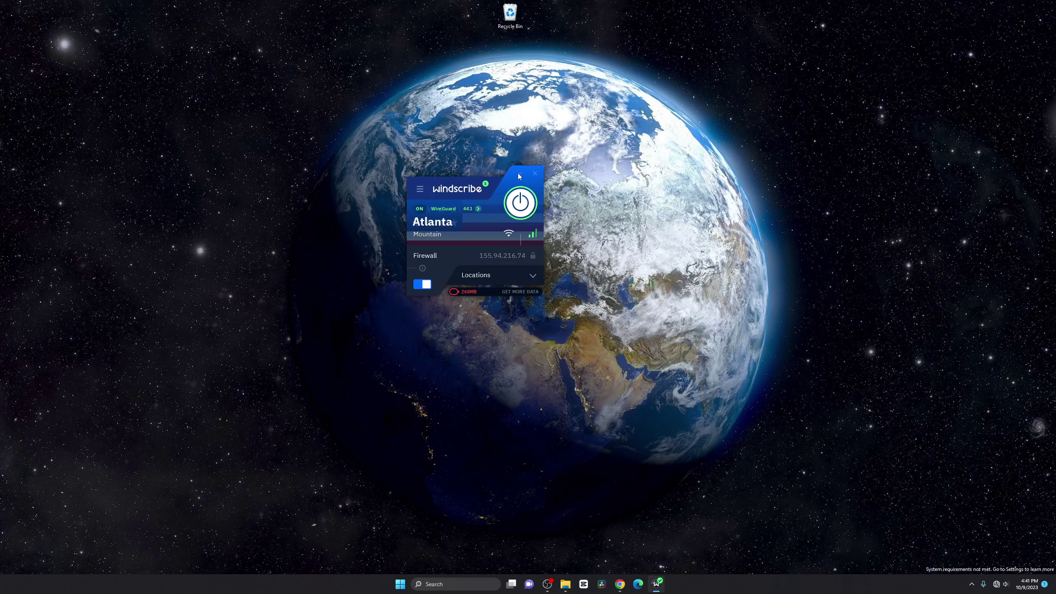
mouse_move(620, 585)
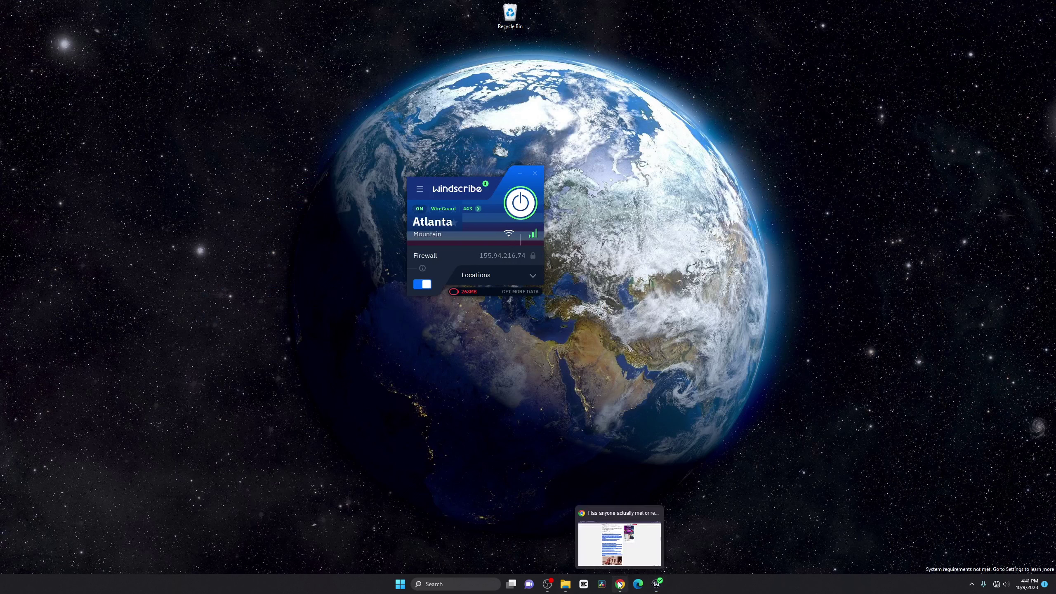
left_click(584, 585)
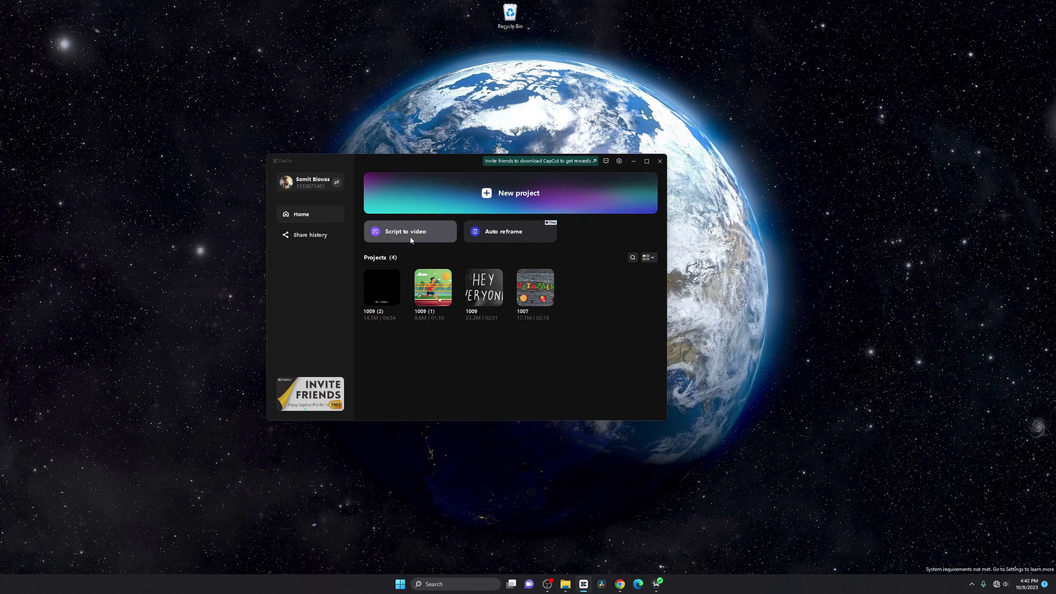
left_click(411, 237)
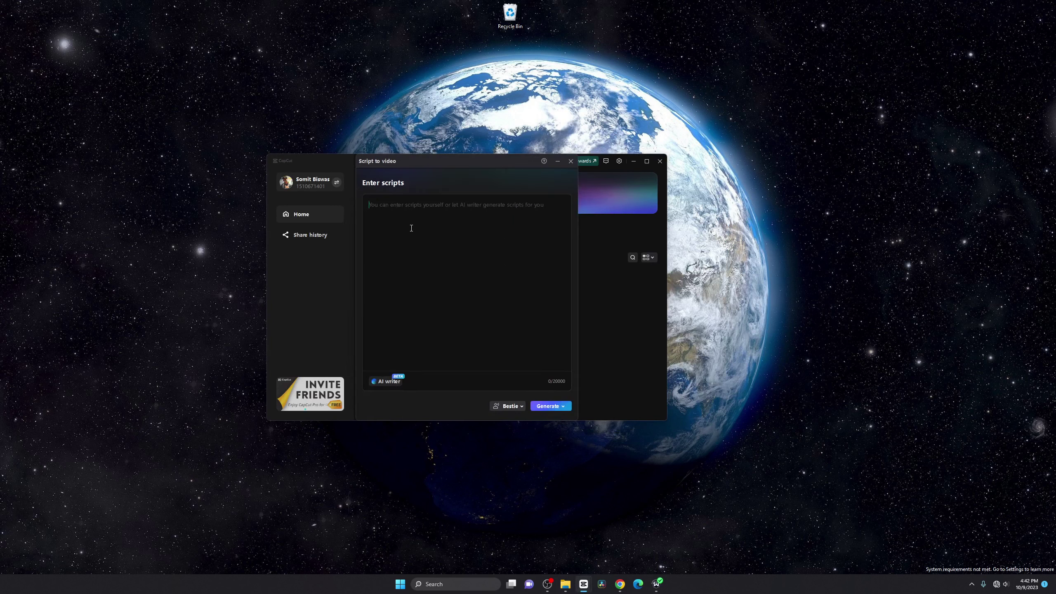
left_click(398, 384)
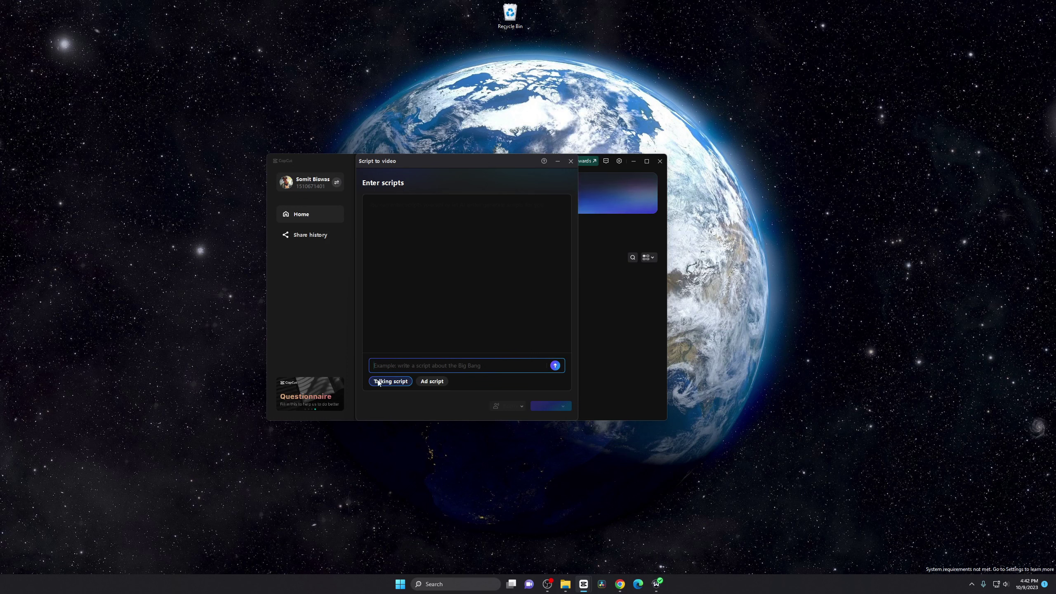
Step: Leave the AI writer, reopen Script to video and paste the copied Quora text about Neem Karoli Baba as the script
left_click(393, 383)
left_click(392, 383)
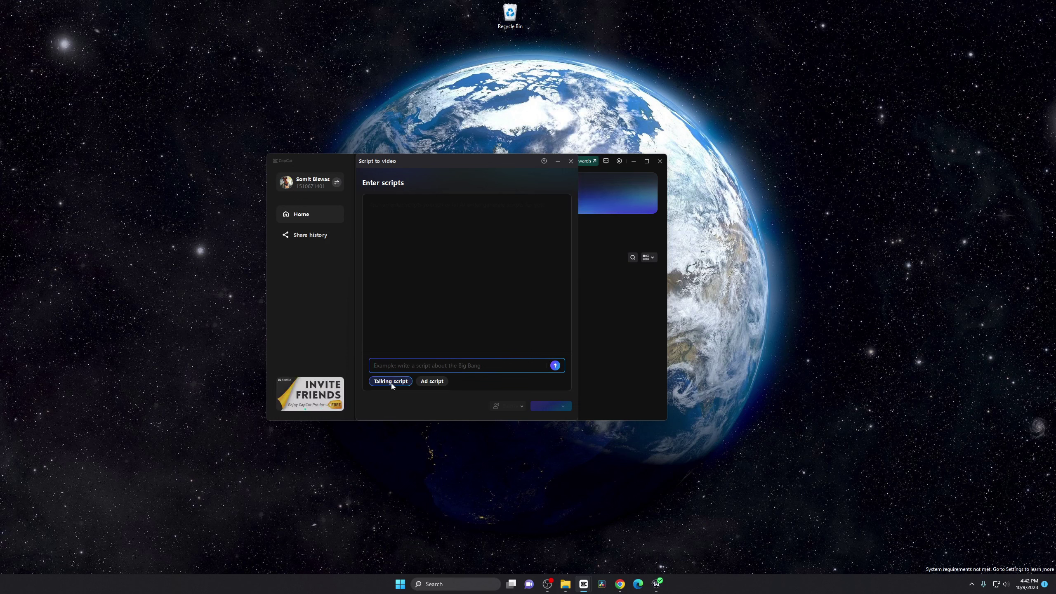
left_click(571, 161)
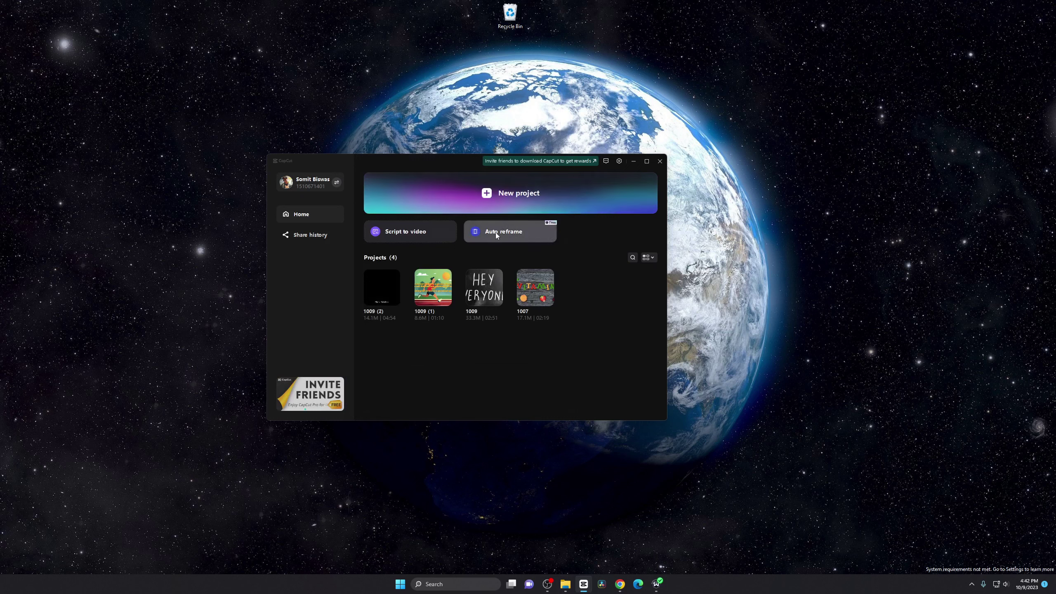
left_click(413, 237)
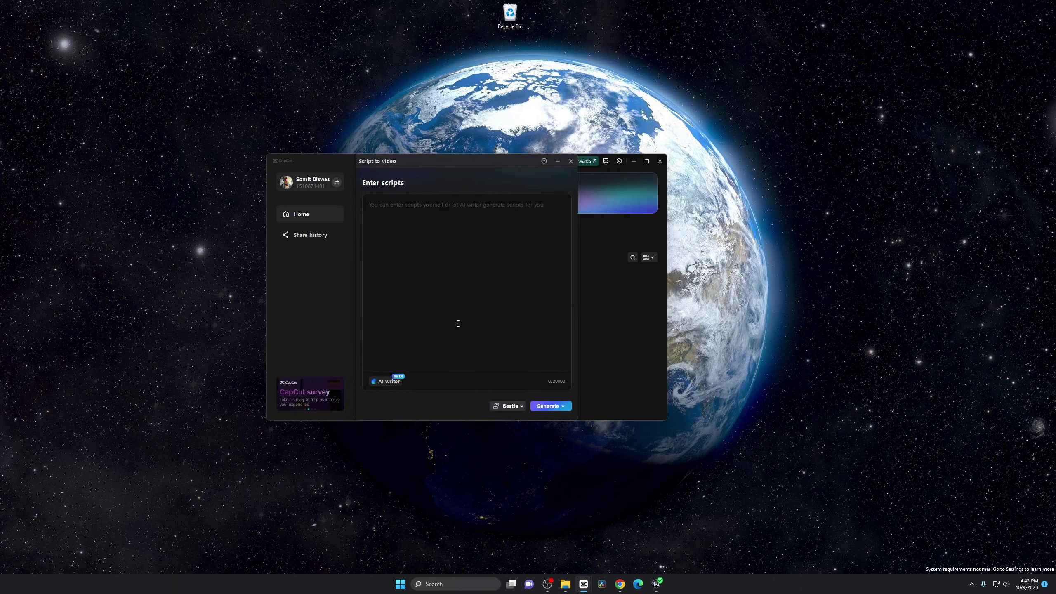
key("ctrl+v")
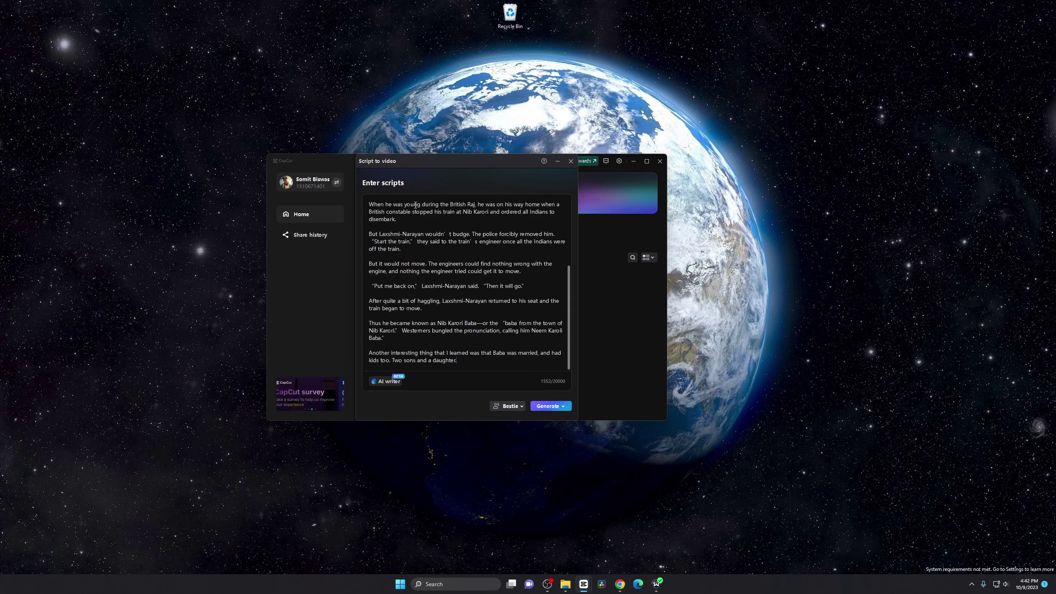
scroll(460, 292, "up", 3)
scroll(459, 325, "down", 2)
scroll(428, 302, "up", 3)
scroll(427, 302, "down", 3)
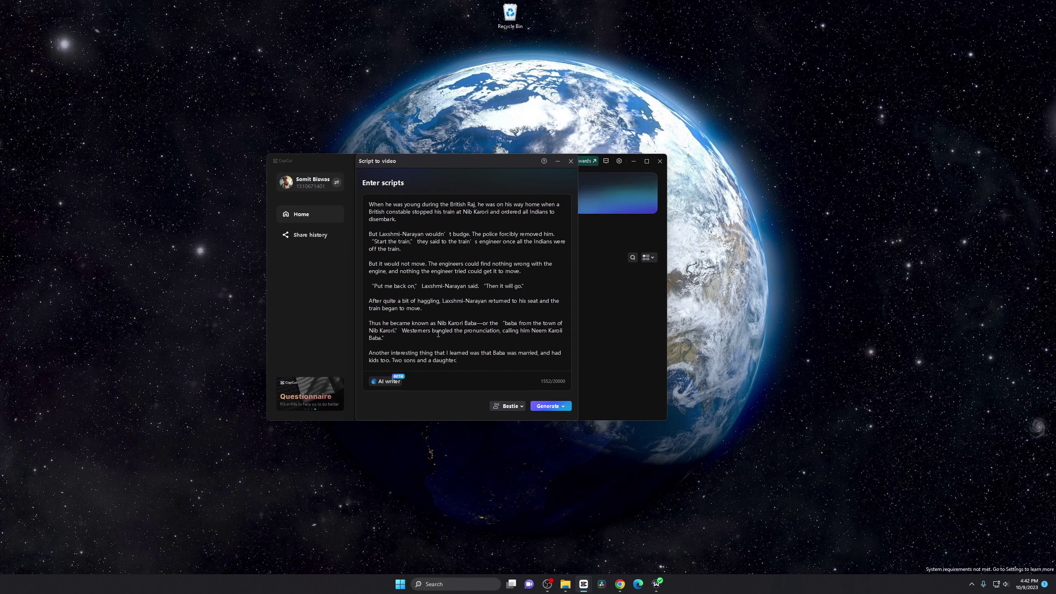
Step: Select Bestie as the narration voice and play its sample
left_click(509, 407)
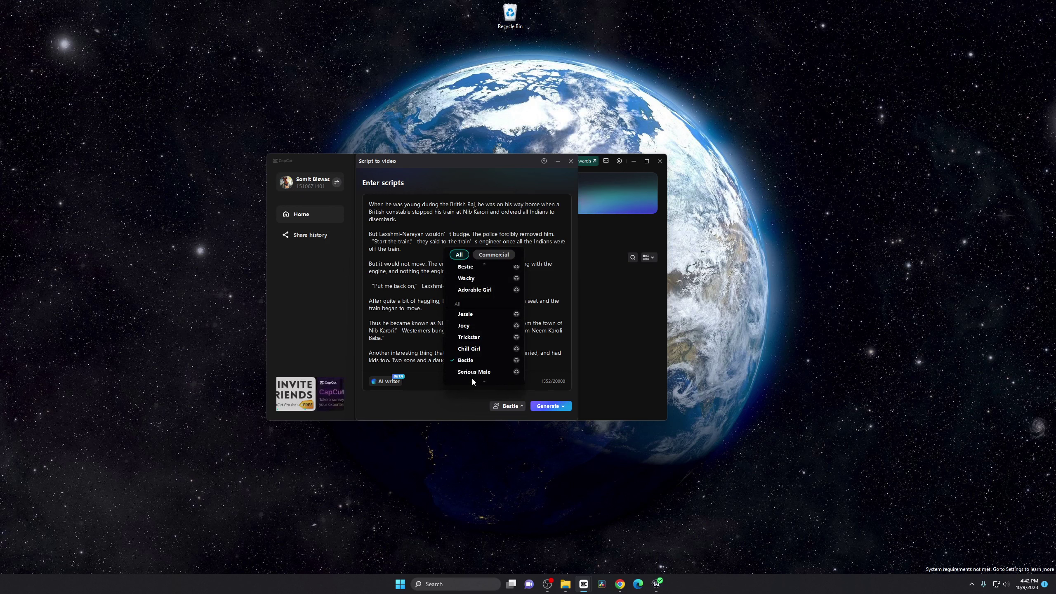
left_click(470, 362)
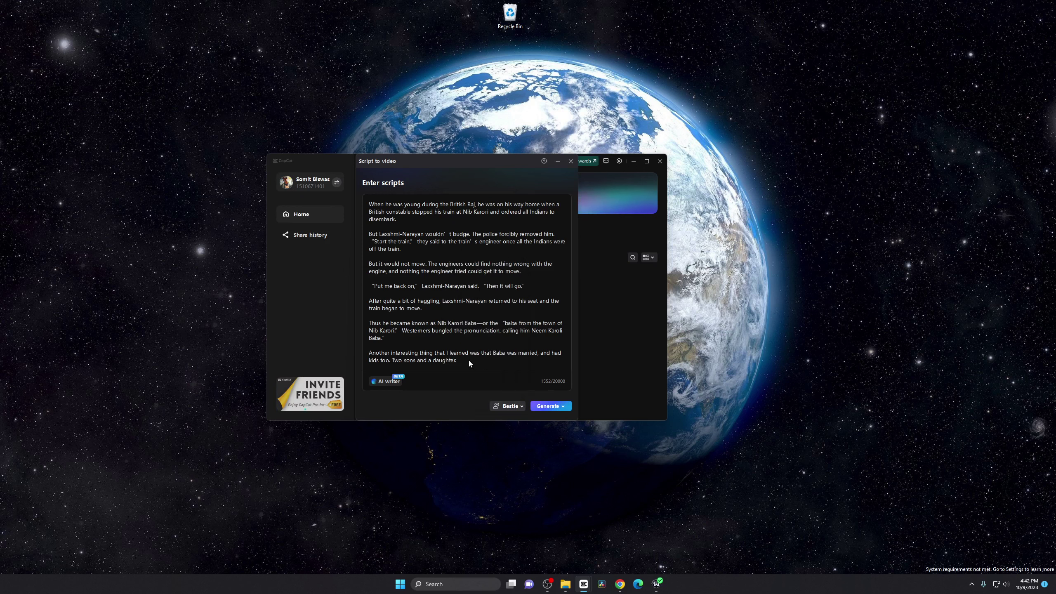
left_click(511, 406)
left_click(516, 363)
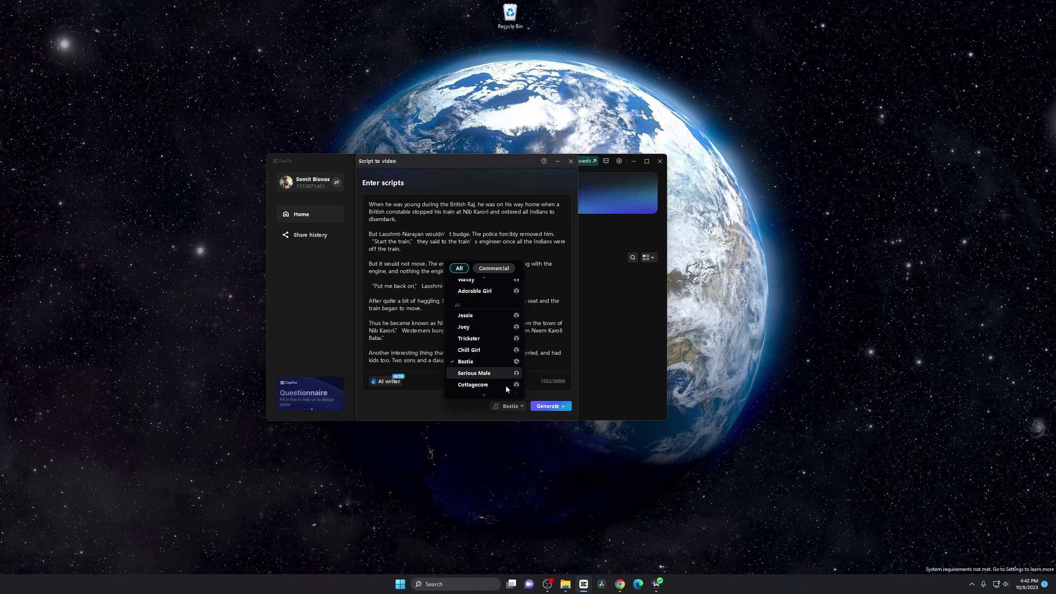
left_click(456, 408)
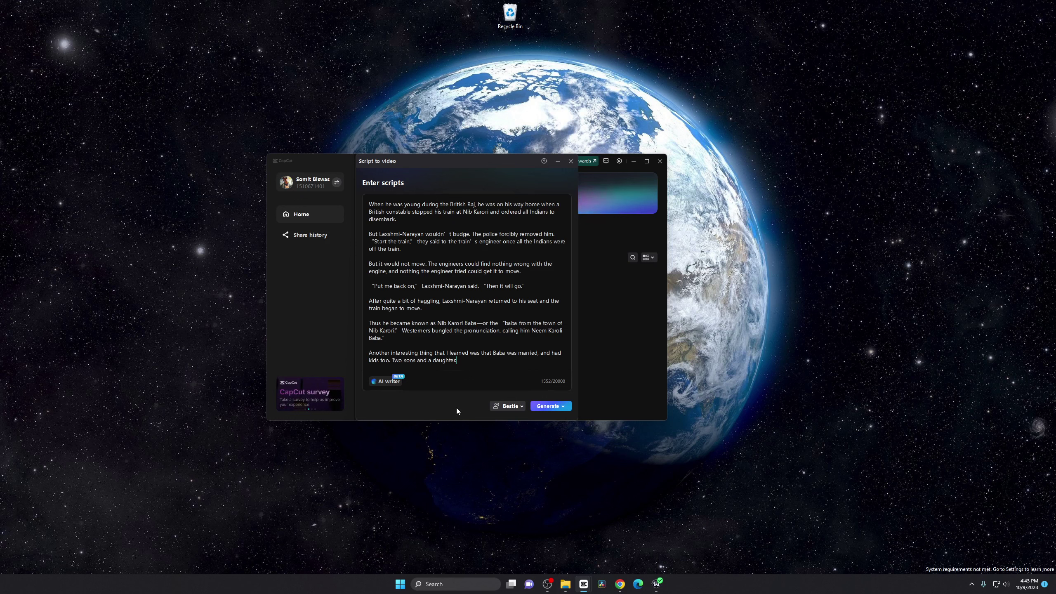
Step: Browse the full list of available narration voices, then close it without changing the voice
left_click(508, 406)
scroll(483, 366, "down", 5)
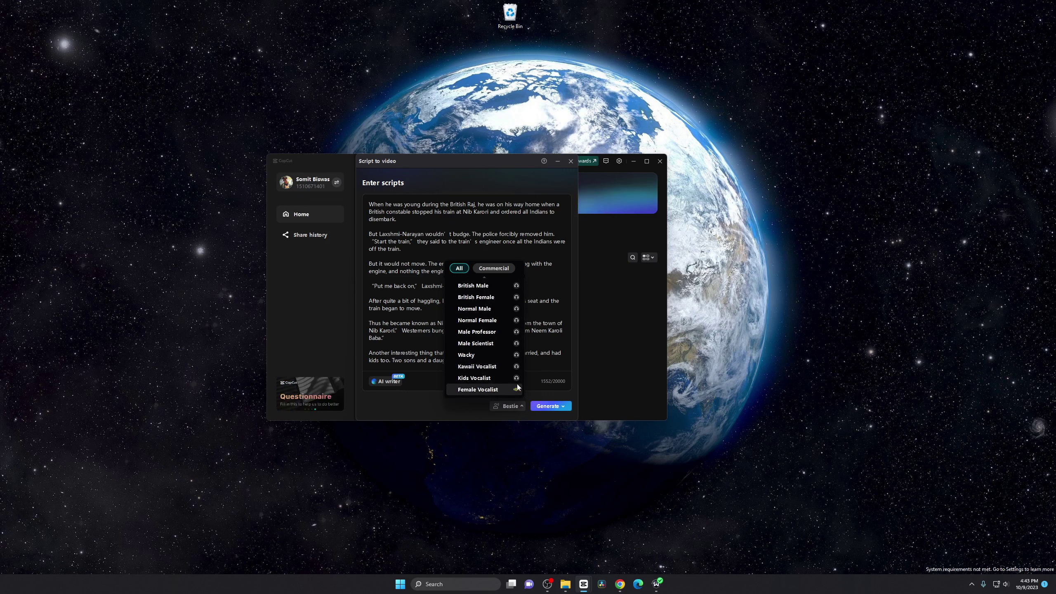
left_click(516, 413)
left_click(518, 405)
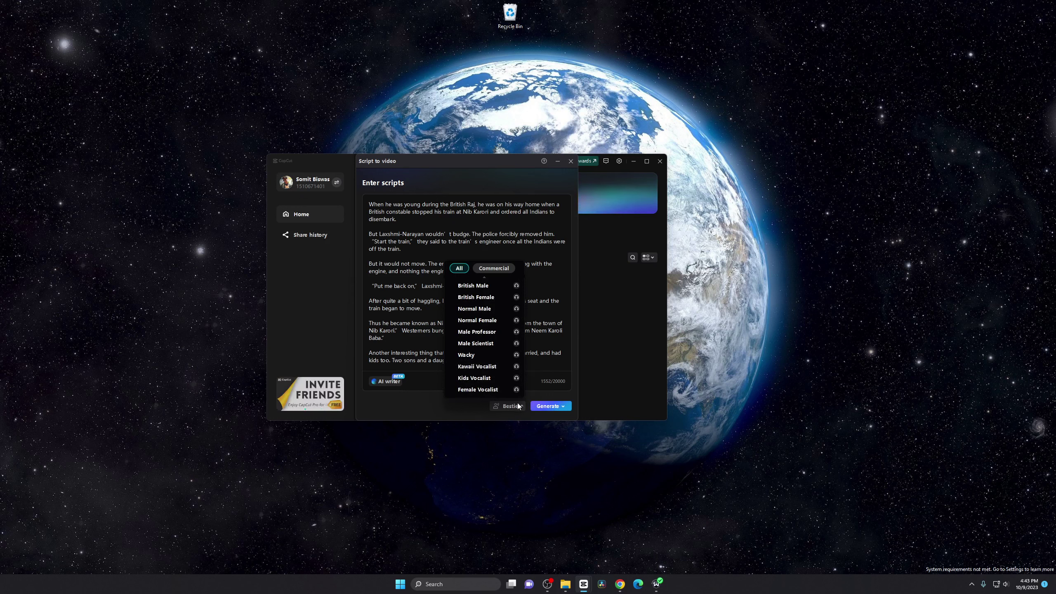
scroll(477, 310, "up", 5)
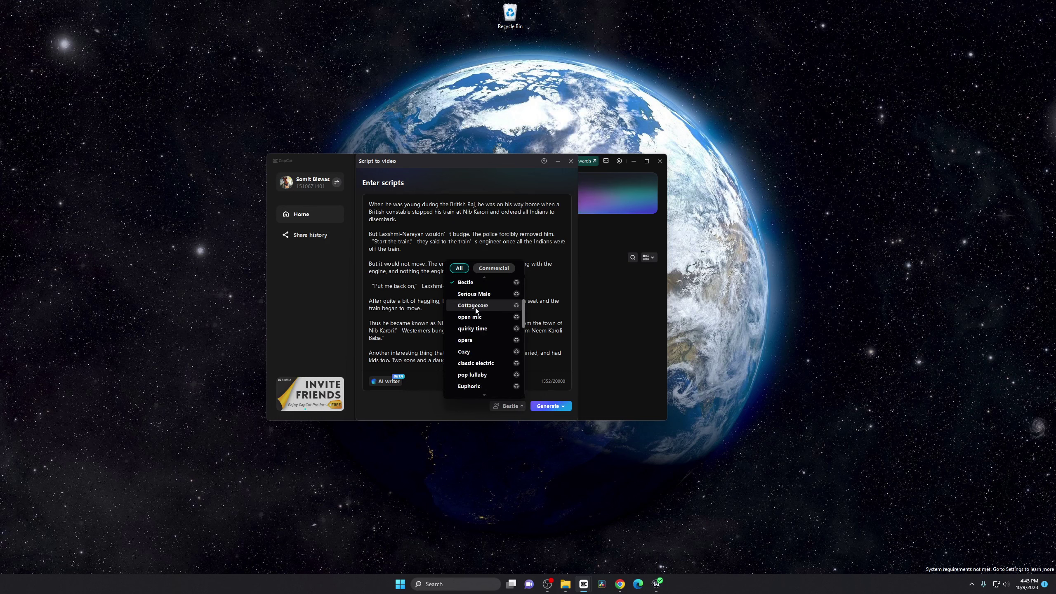
left_click(418, 400)
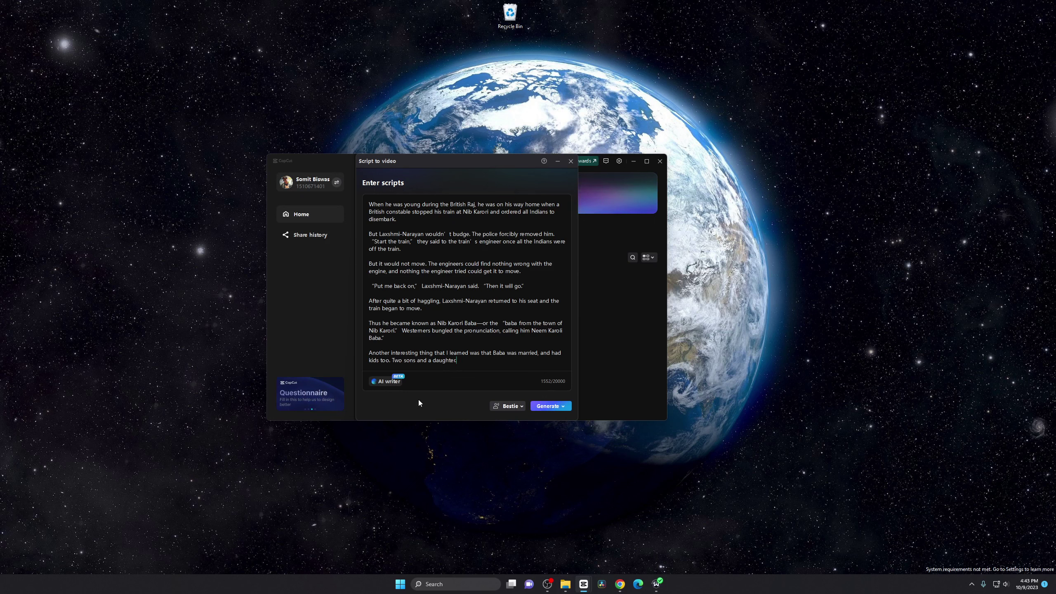
Step: Play the samples of the Bestie, Wacky, Adorable Girl, Jessie and Joey voices and close the voice list
left_click(509, 408)
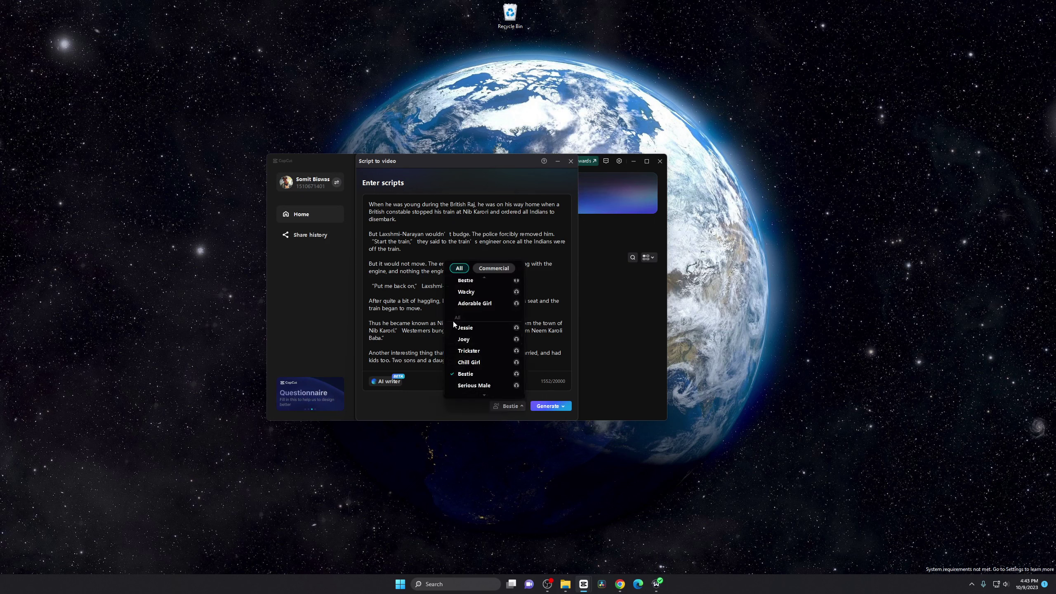
left_click(516, 293)
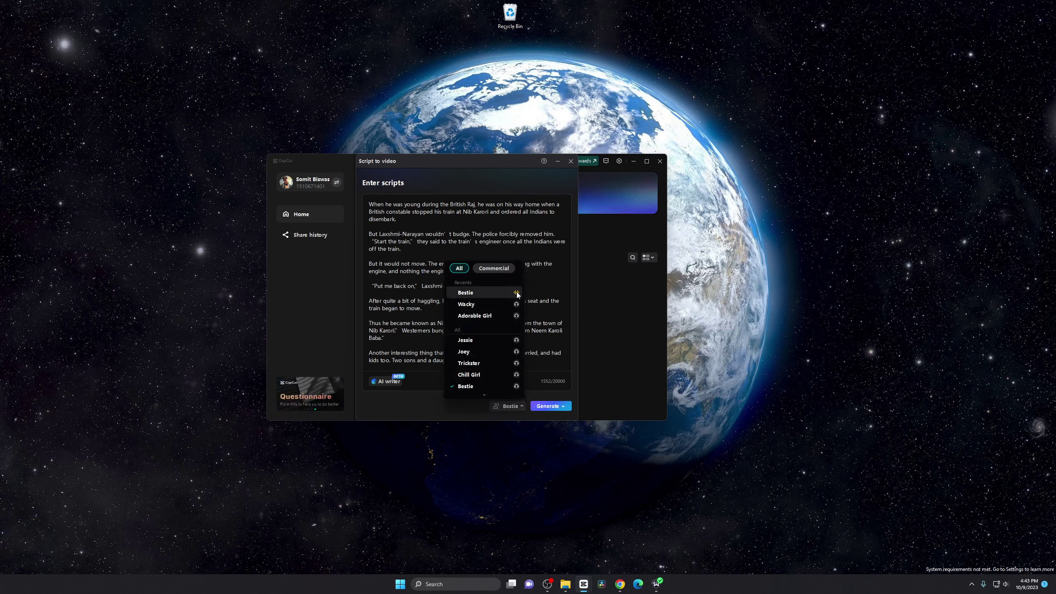
left_click(517, 305)
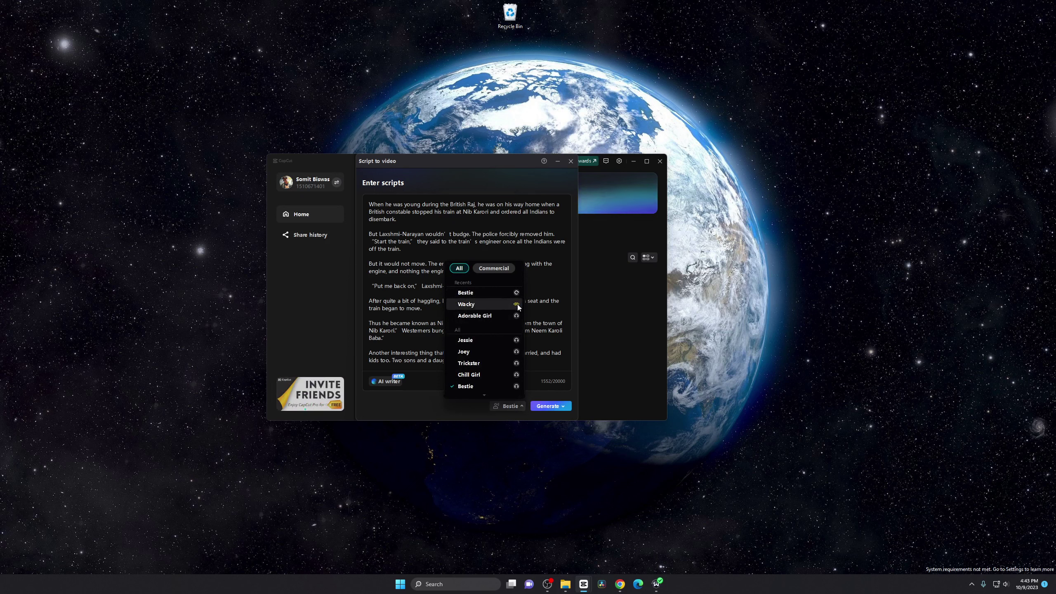
left_click(517, 306)
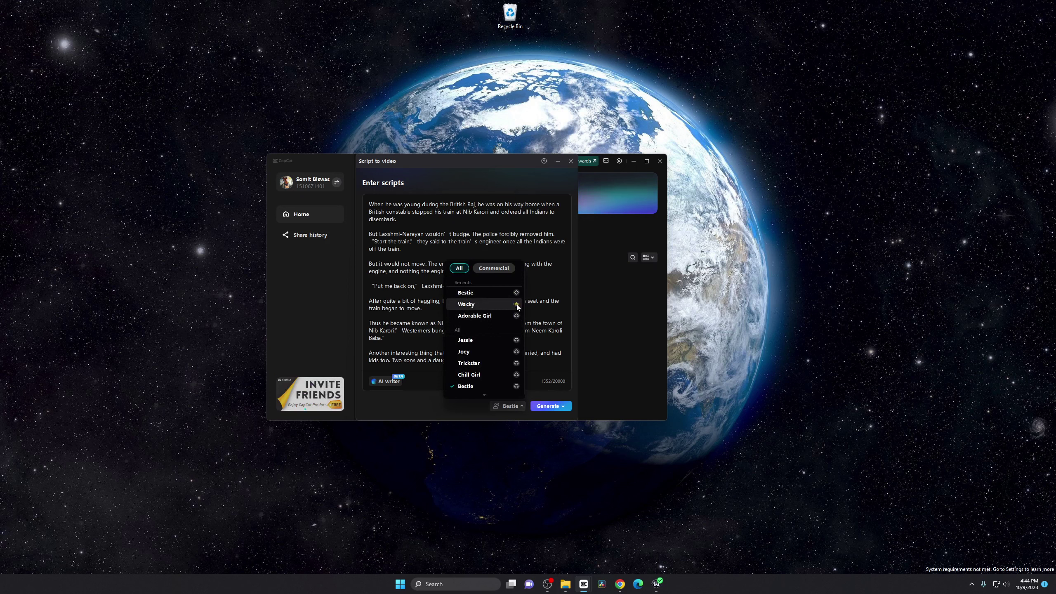
left_click(516, 315)
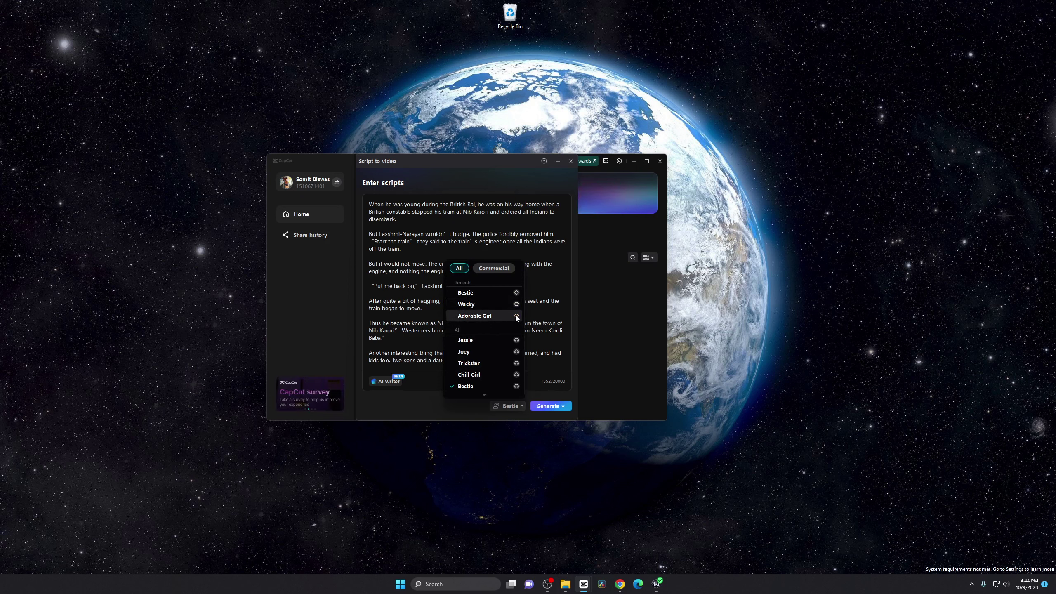
left_click(517, 340)
left_click(516, 352)
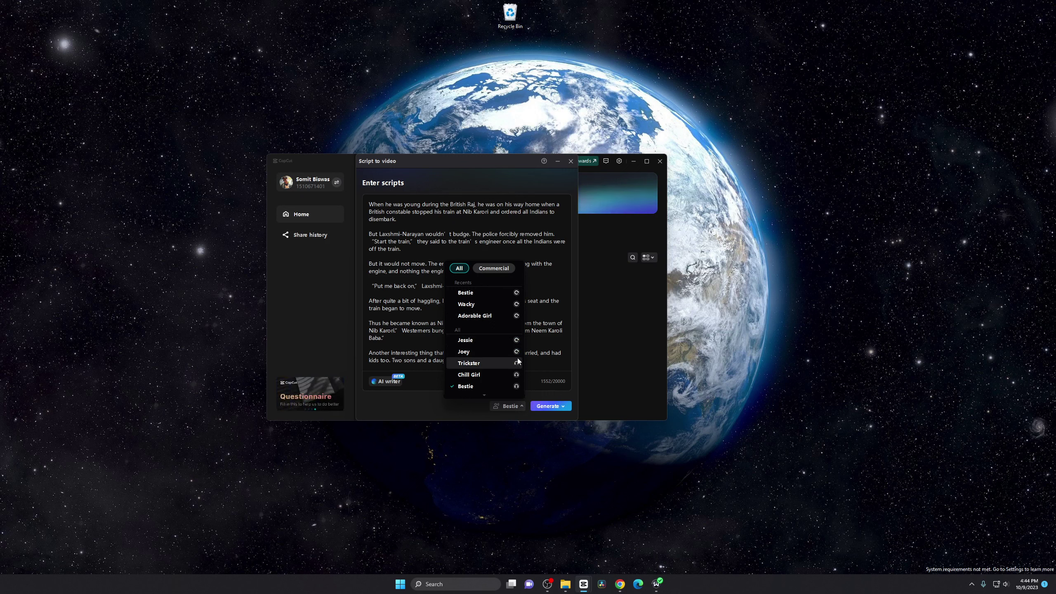
scroll(479, 393, "down", 1)
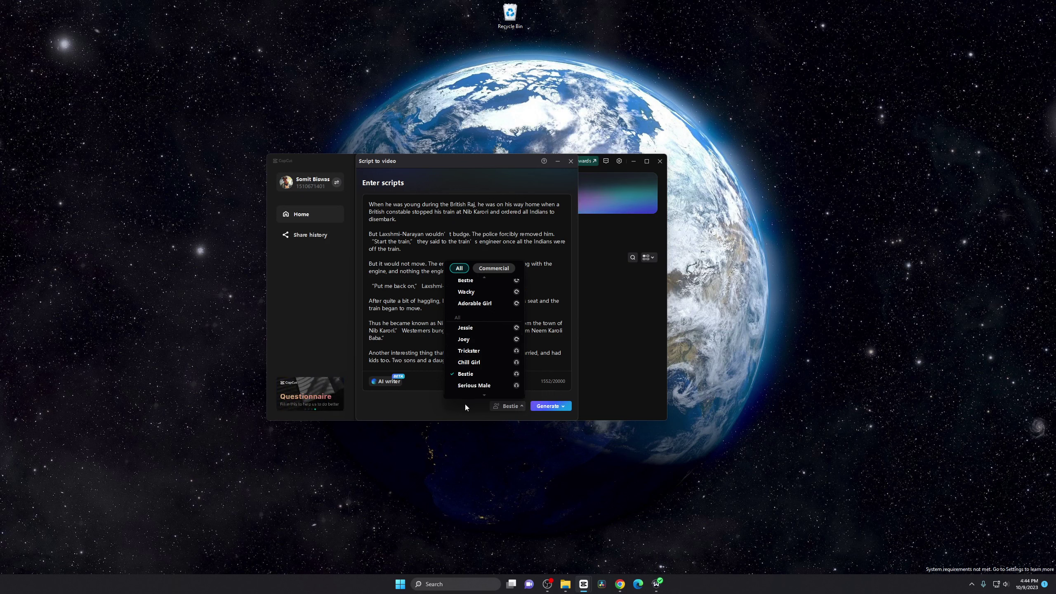
left_click(464, 407)
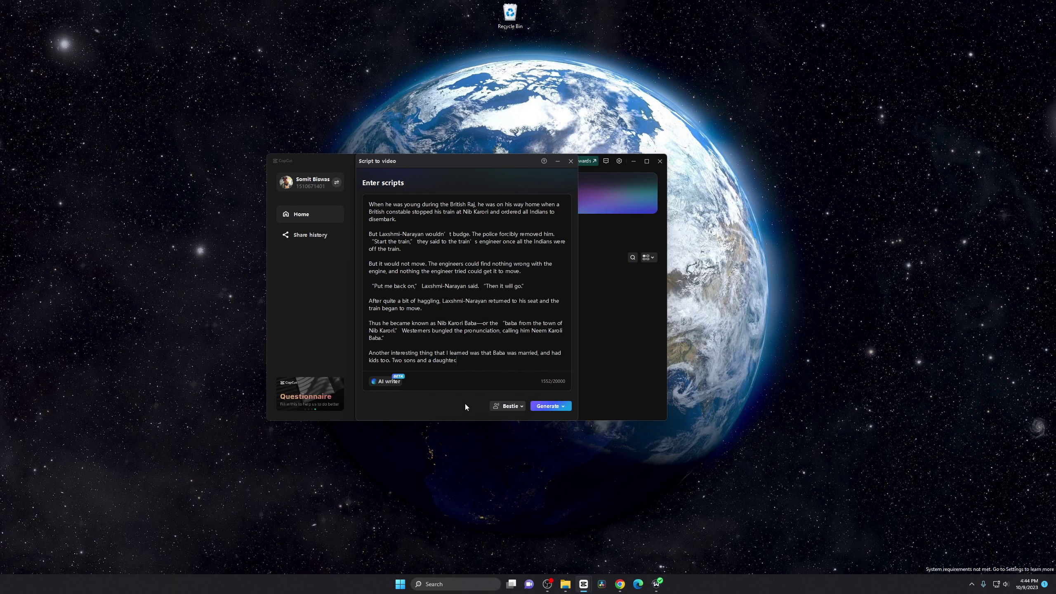
Step: Play the sample of the Confident Male voice and close the voice list, keeping Bestie selected
left_click(516, 407)
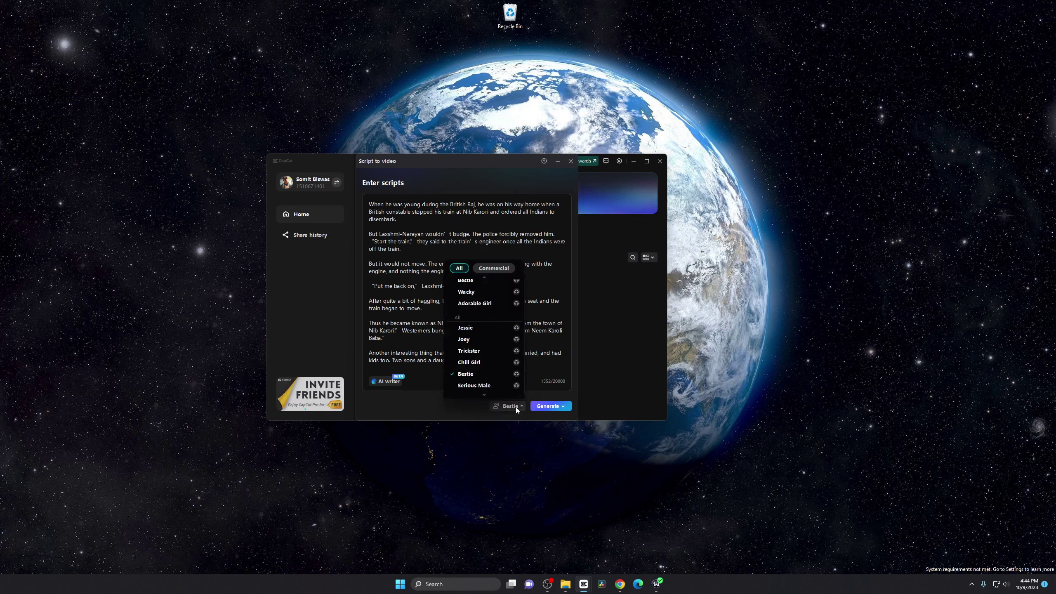
scroll(492, 367, "down", 5)
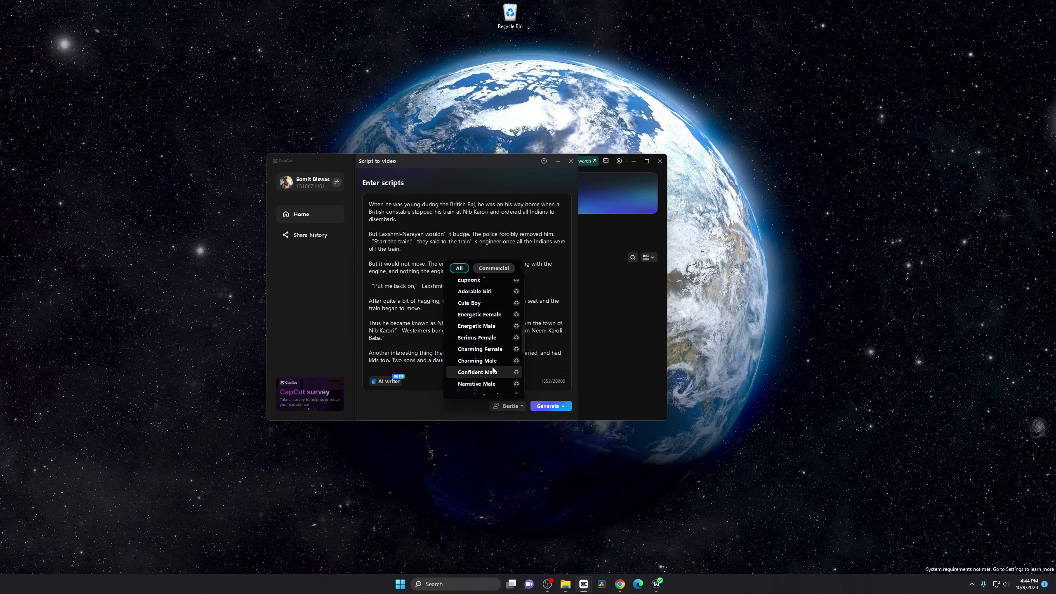
left_click(517, 372)
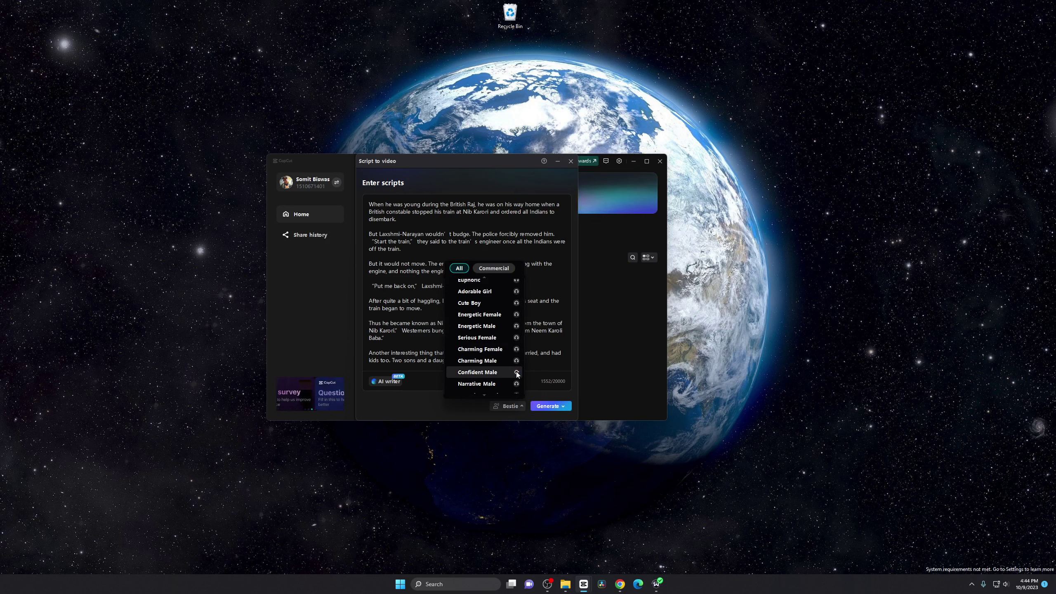
left_click(410, 340)
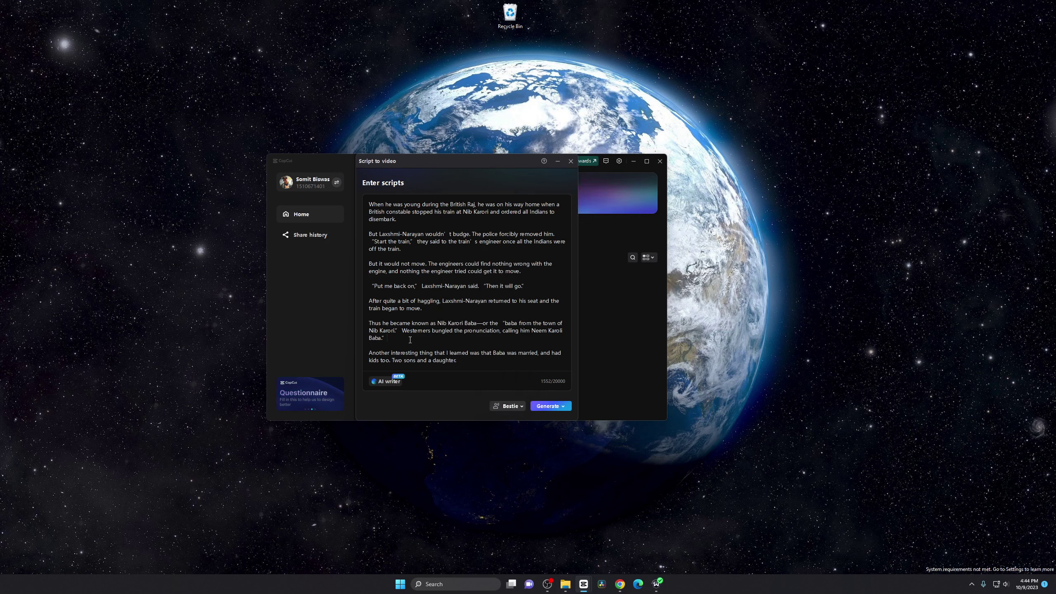
Step: Choose how to generate the video and start generating it from the pasted script with the Bestie voice
left_click(562, 405)
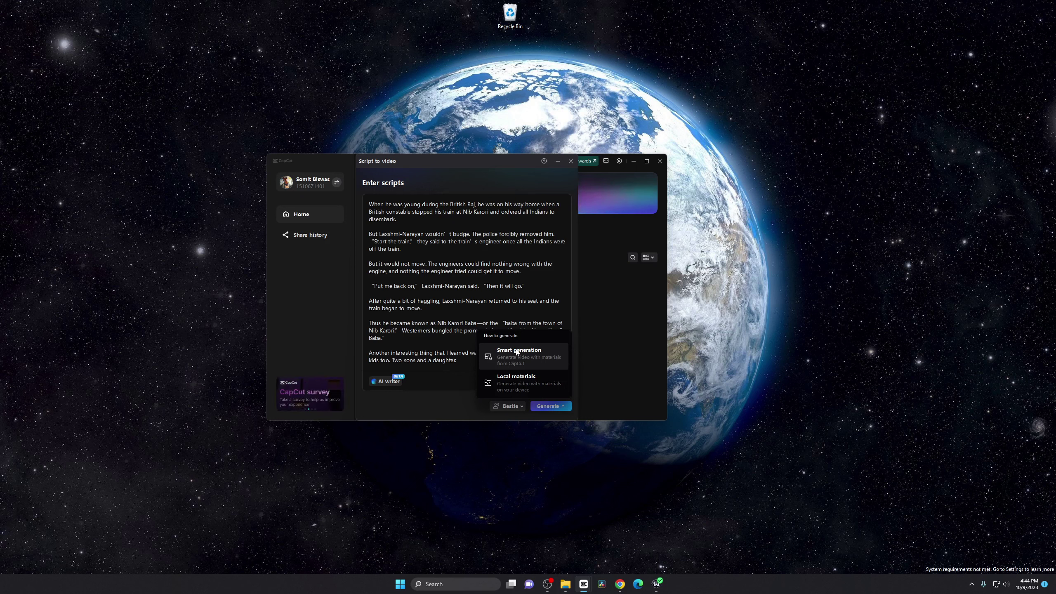
left_click(525, 384)
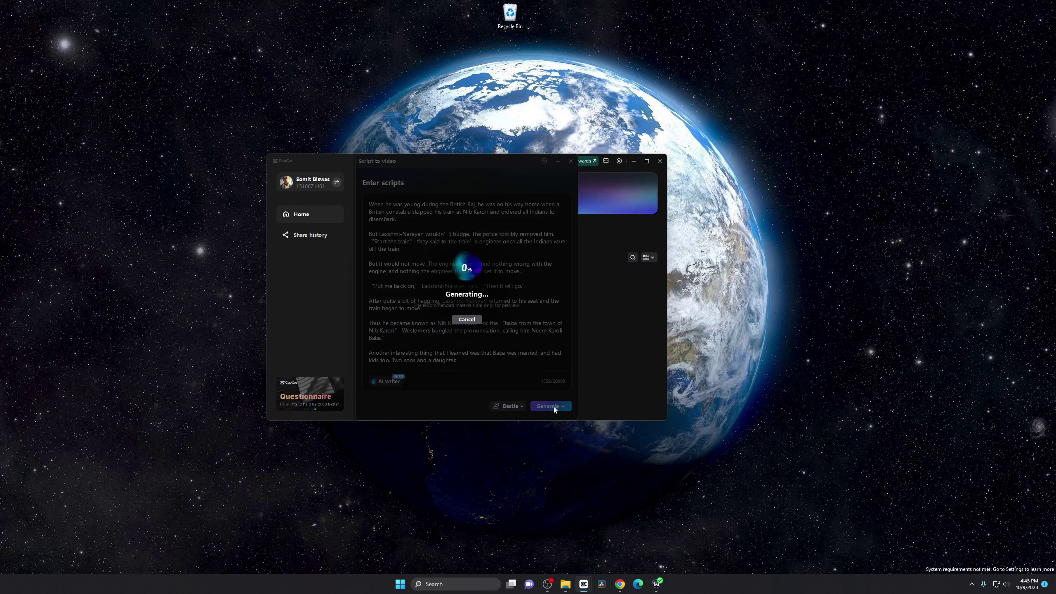